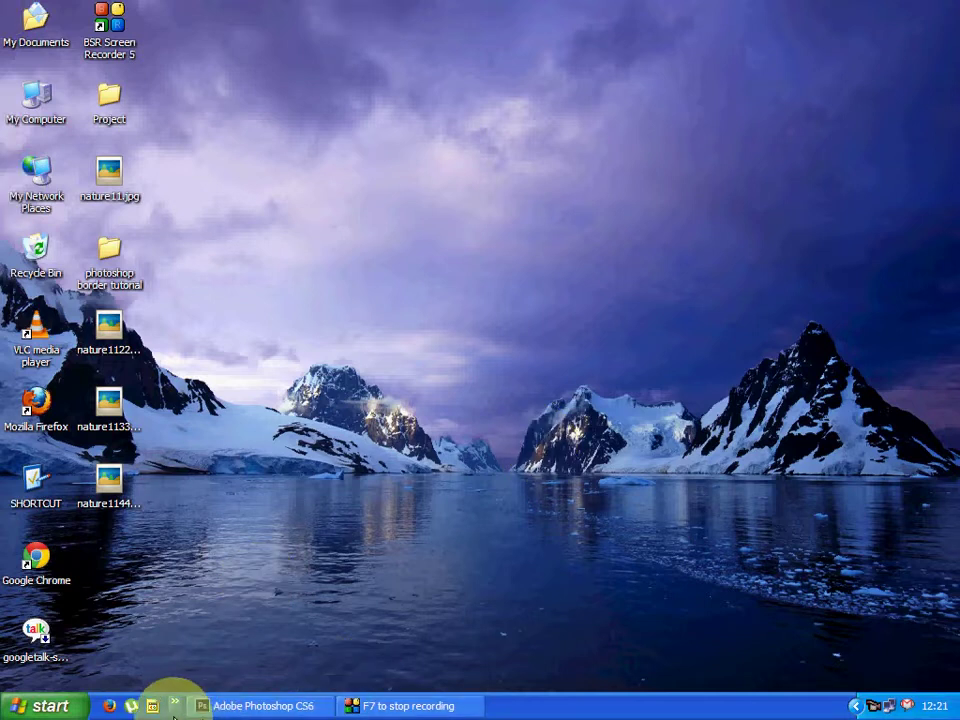
Switch to Photoshop, create a new 800 x 600 pixel document at 72 pixels/inch, and convert its background into the regular layer "Layer 0".
{"action": "left_click", "coordinate": [274, 706]}
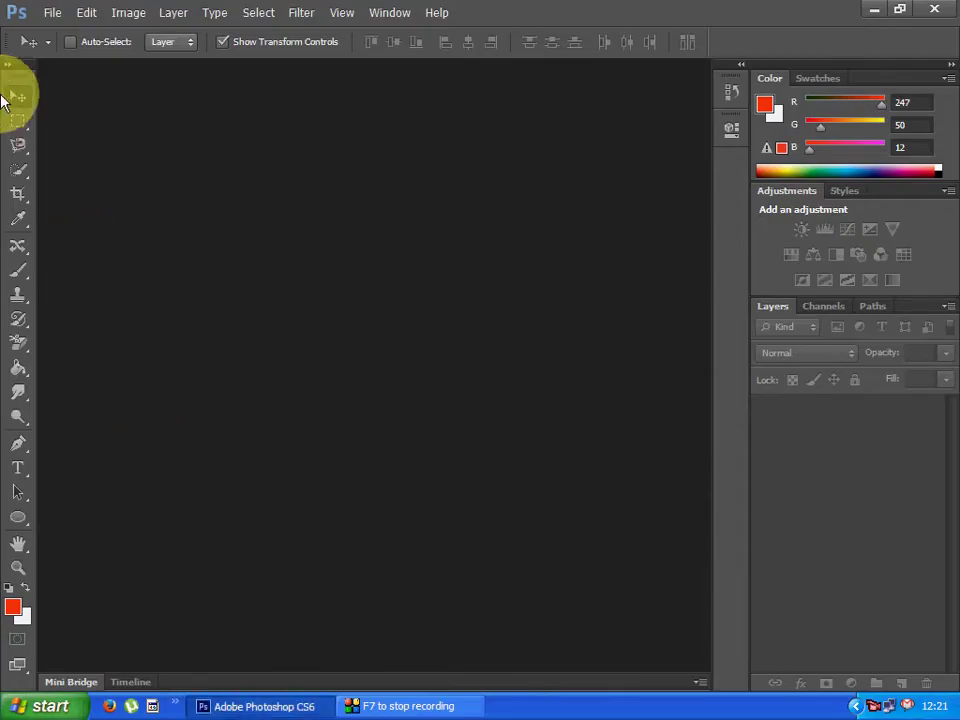
{"action": "left_click", "coordinate": [53, 13]}
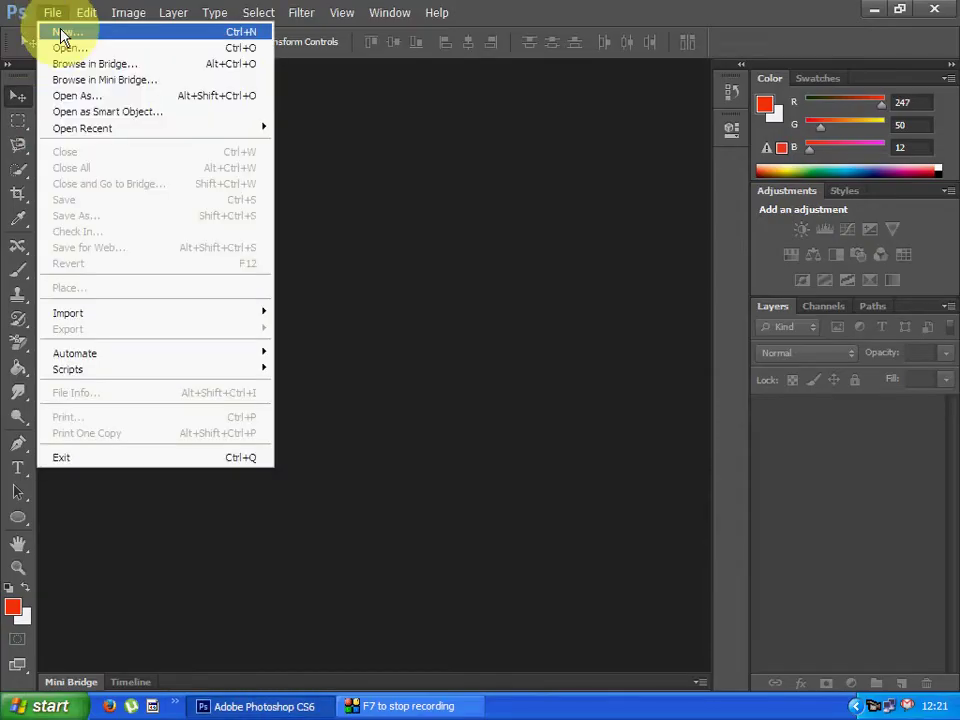
{"action": "left_click", "coordinate": [62, 32]}
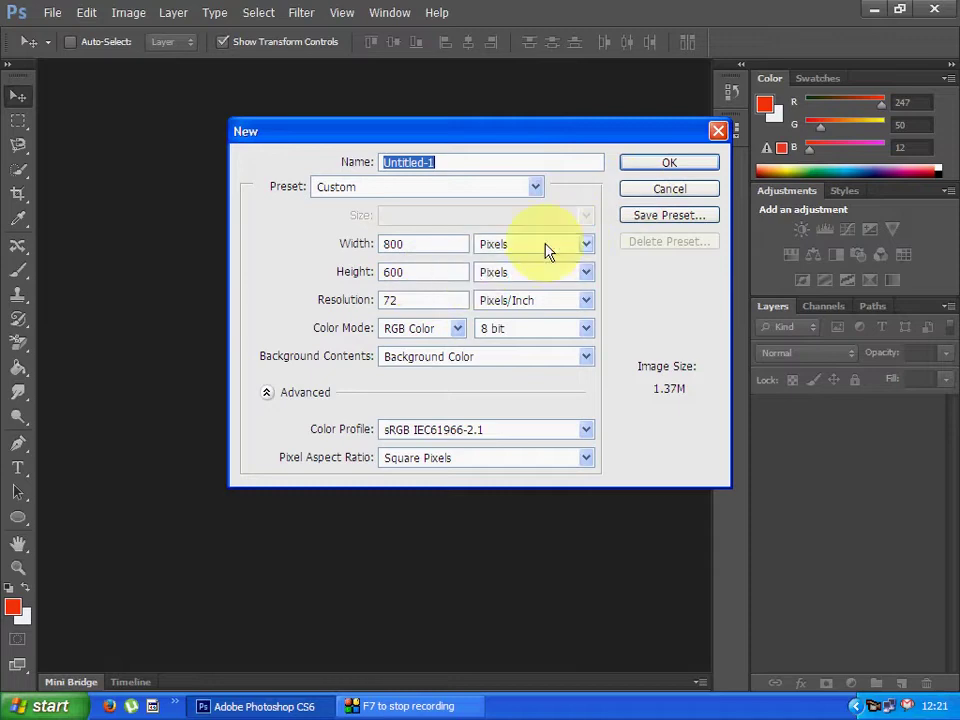
{"action": "left_click", "coordinate": [586, 246]}
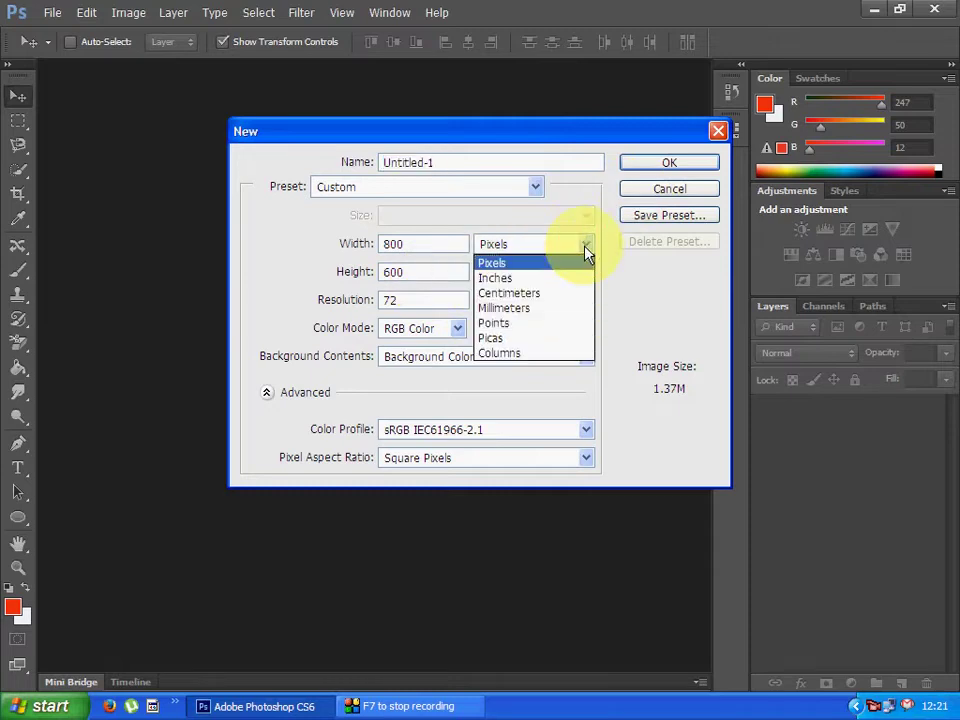
{"action": "left_click", "coordinate": [499, 265]}
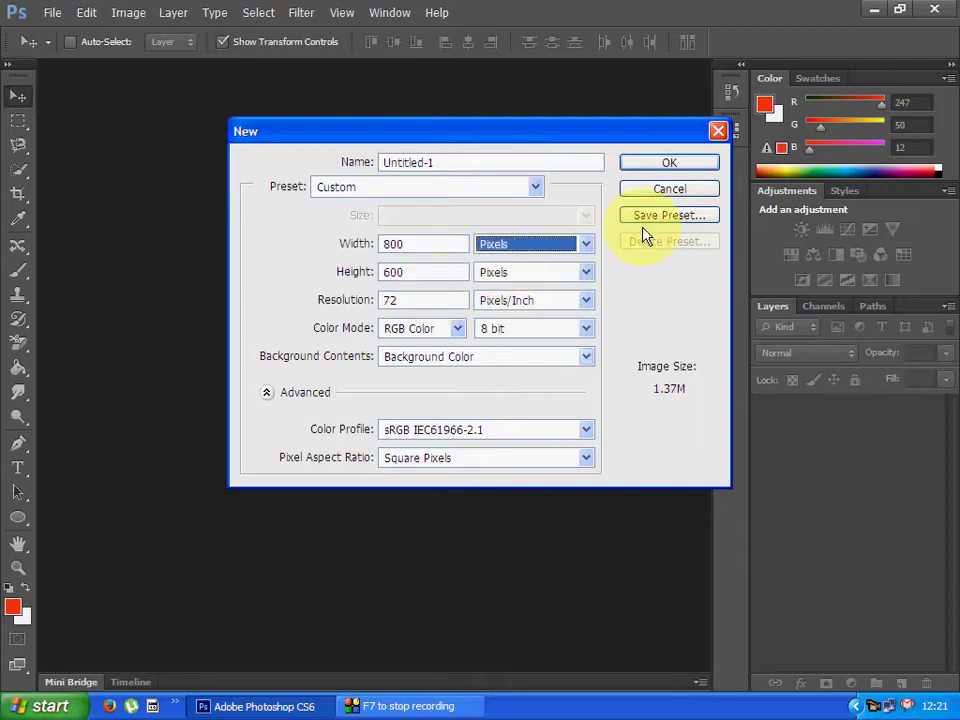
{"action": "left_click", "coordinate": [670, 163]}
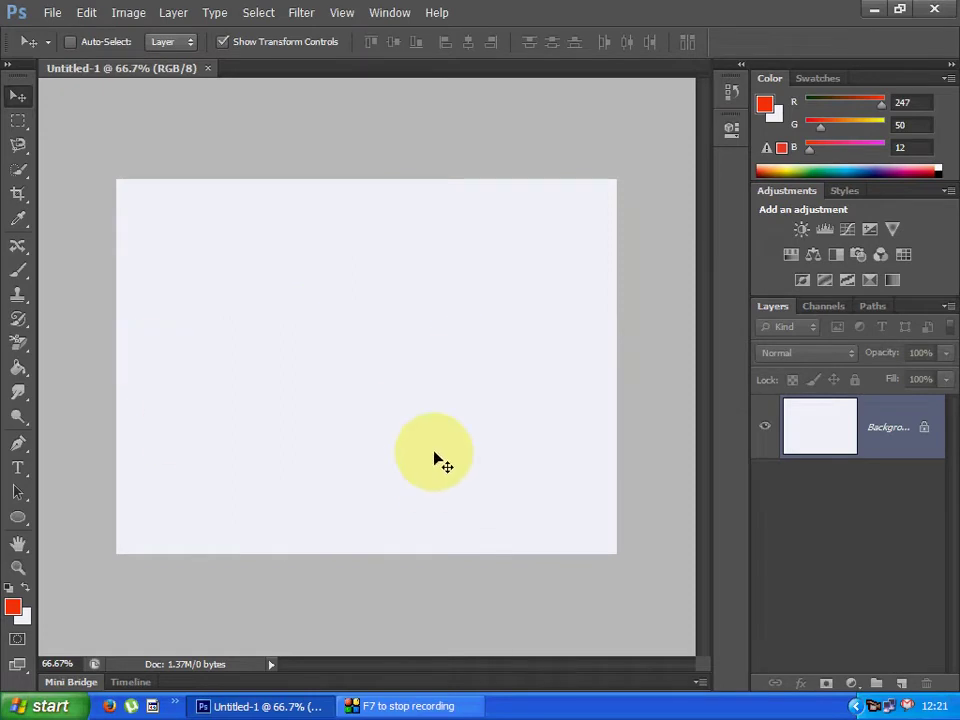
{"action": "double_click", "coordinate": [908, 437]}
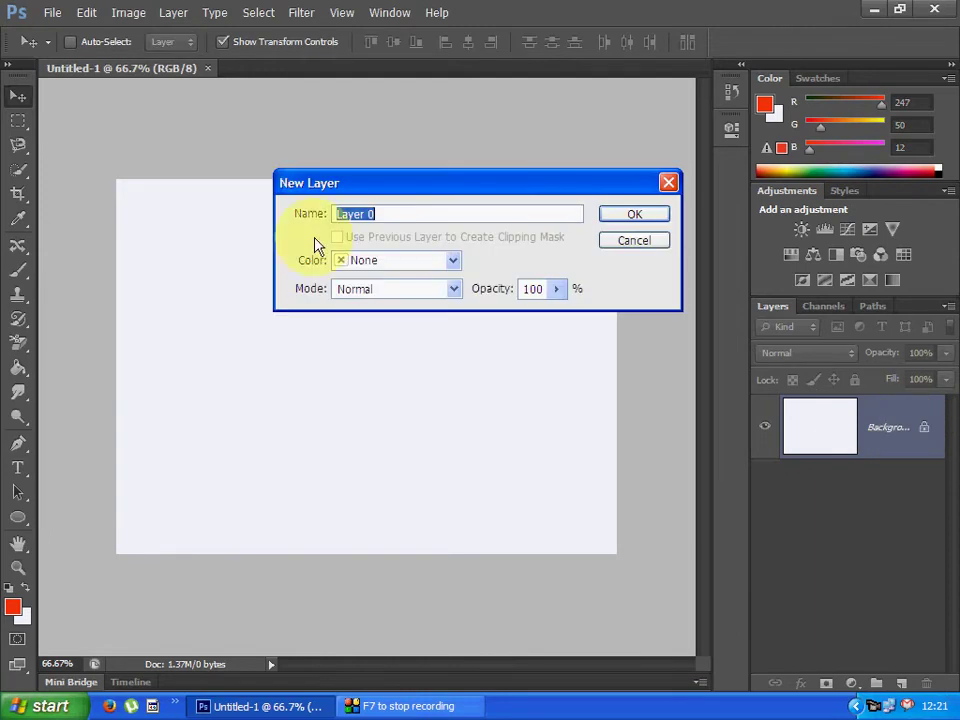
{"action": "left_click", "coordinate": [650, 221]}
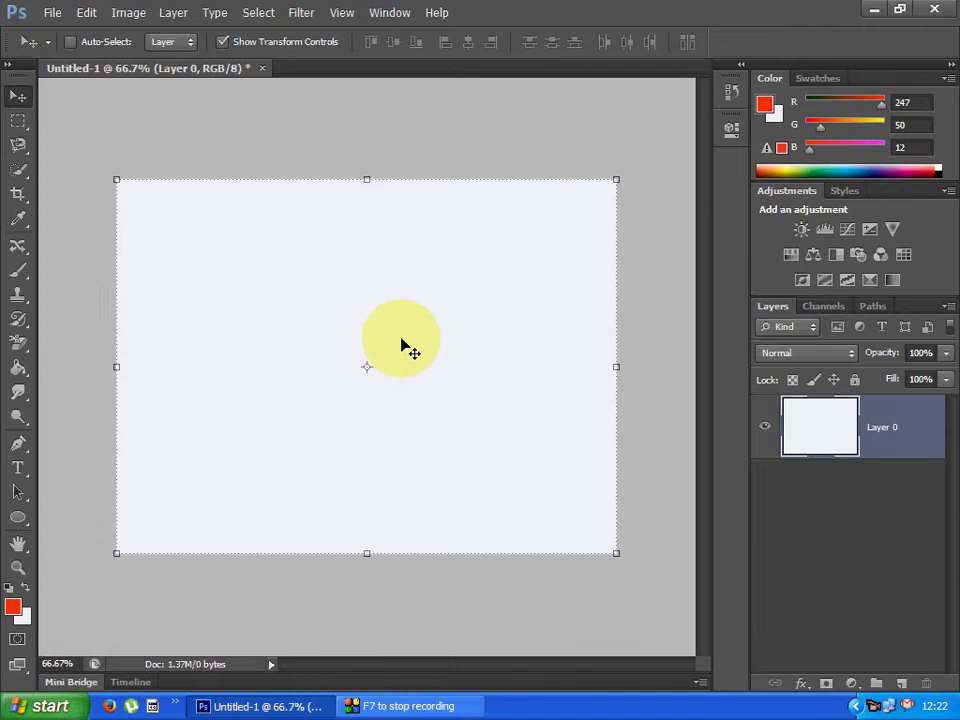
Add a Stroke effect to Layer 0 with the bright red colour f60e0e.
{"action": "double_click", "coordinate": [922, 451]}
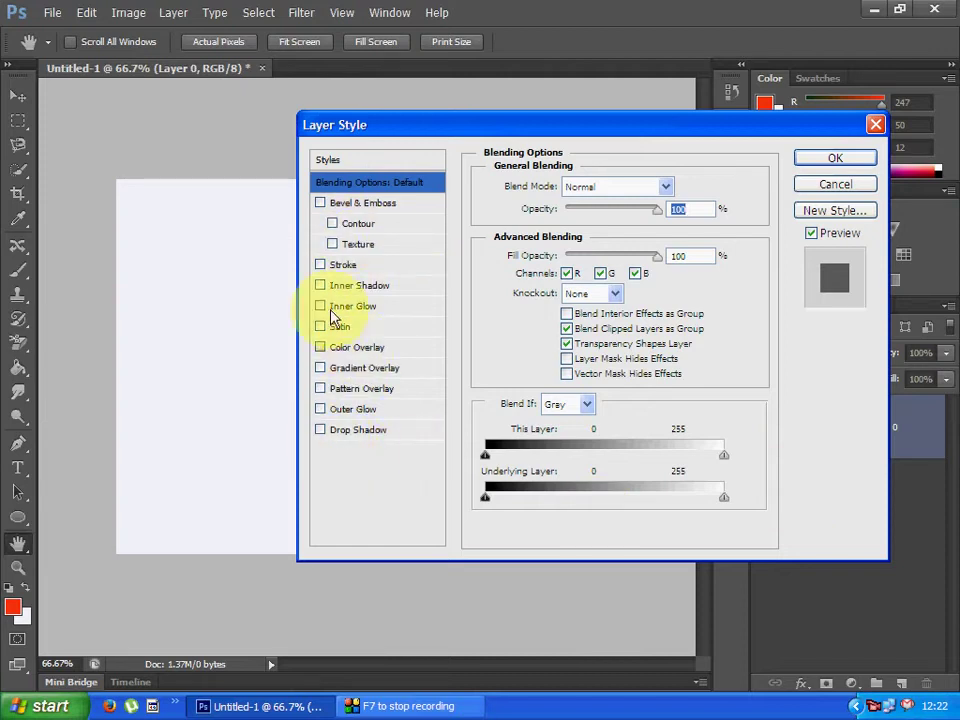
{"action": "left_click", "coordinate": [366, 268]}
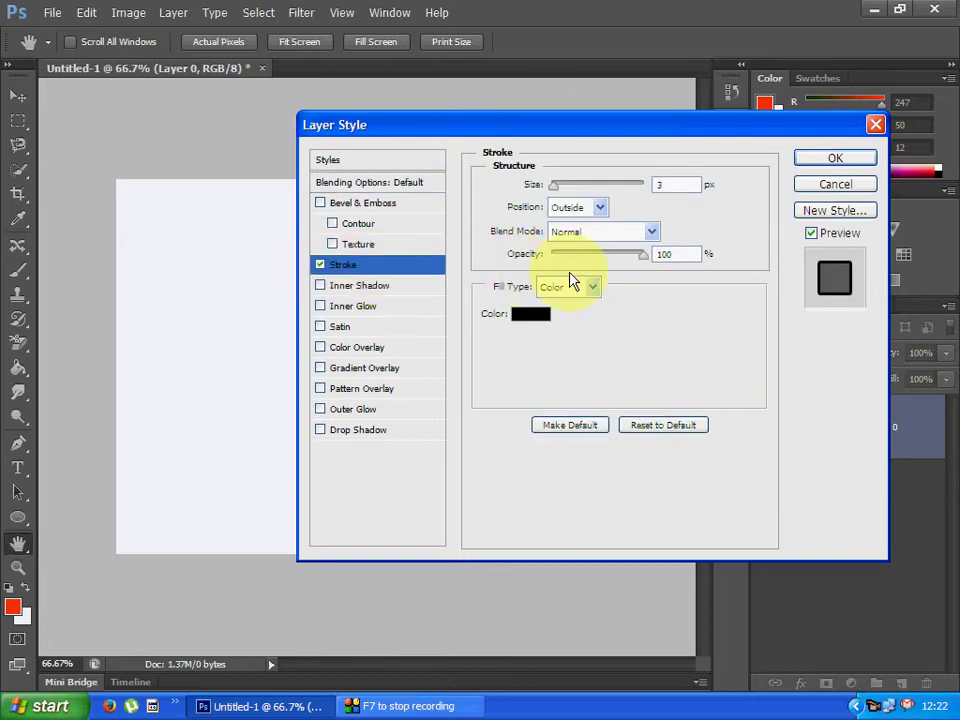
{"action": "left_click", "coordinate": [534, 316]}
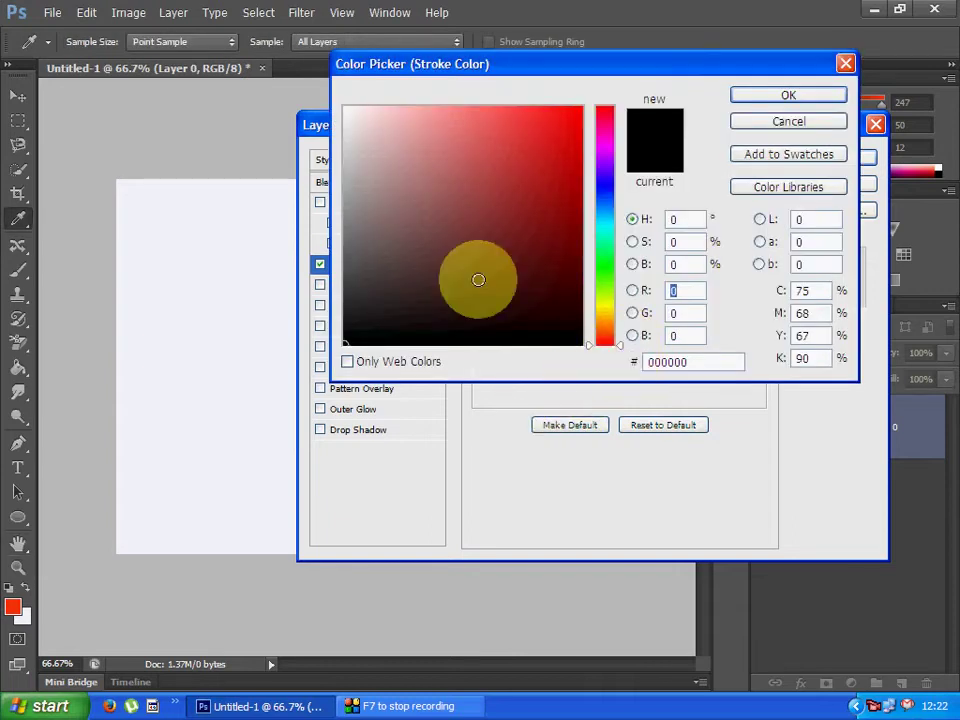
{"action": "mouse_move", "coordinate": [347, 341]}
{"action": "left_mouse_down"}
{"action": "mouse_move", "coordinate": [566, 129]}
{"action": "mouse_move", "coordinate": [568, 115]}
{"action": "left_mouse_up"}
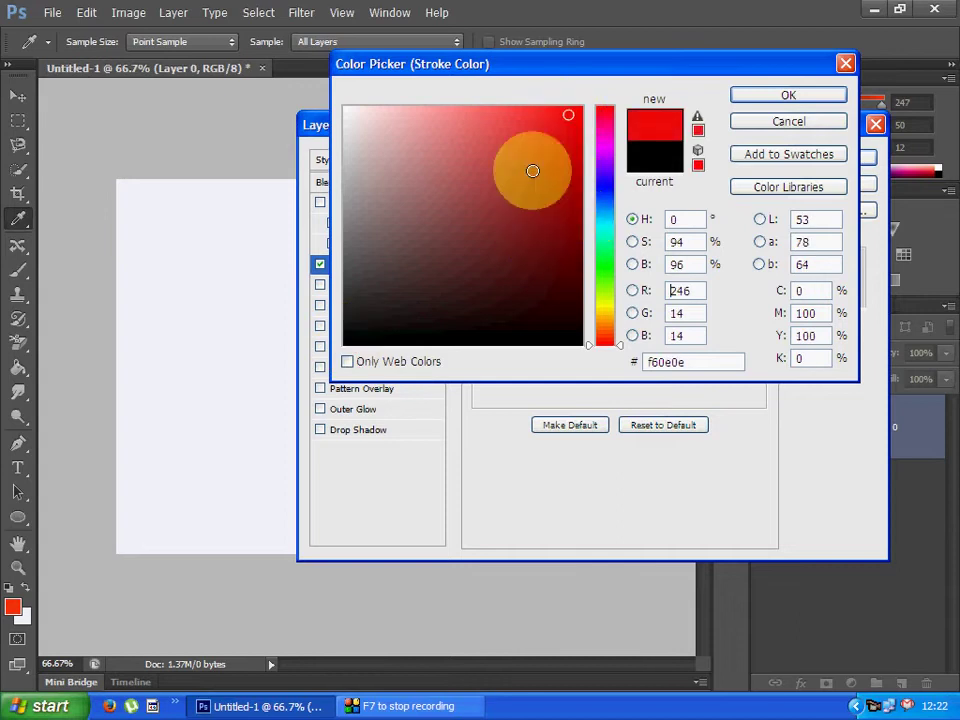
{"action": "left_click", "coordinate": [800, 95]}
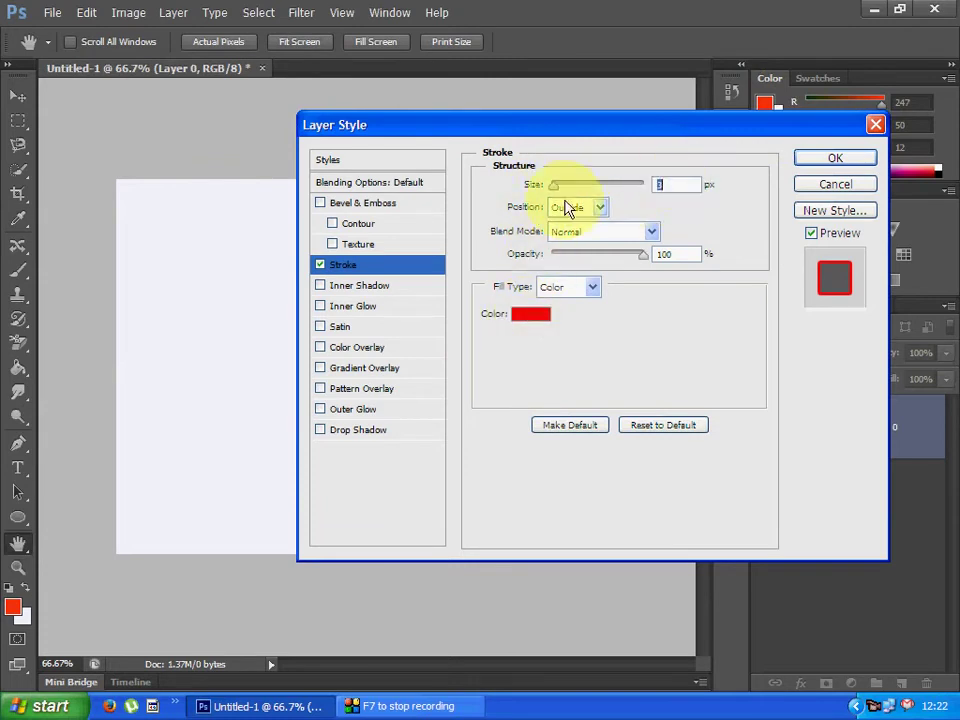
Set the stroke size to 49 px, keep Normal blending at 100% opacity, and apply the layer style.
{"action": "left_click_drag", "start_coordinate": [557, 193], "coordinate": [577, 193]}
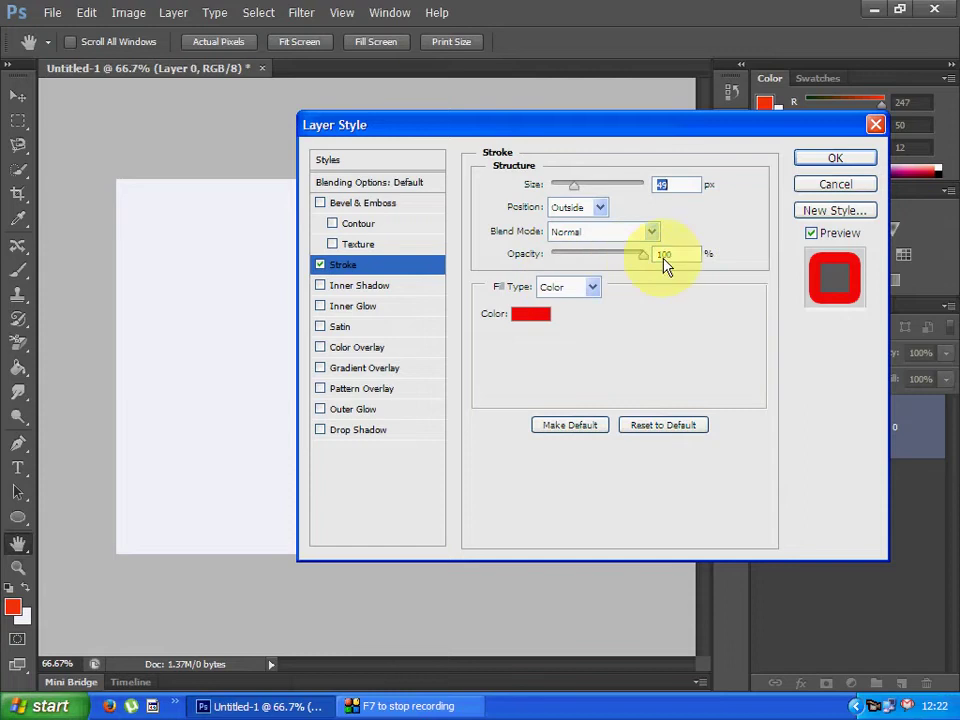
{"action": "mouse_move", "coordinate": [644, 262]}
{"action": "left_mouse_down"}
{"action": "mouse_move", "coordinate": [618, 260]}
{"action": "mouse_move", "coordinate": [632, 263]}
{"action": "left_mouse_up"}
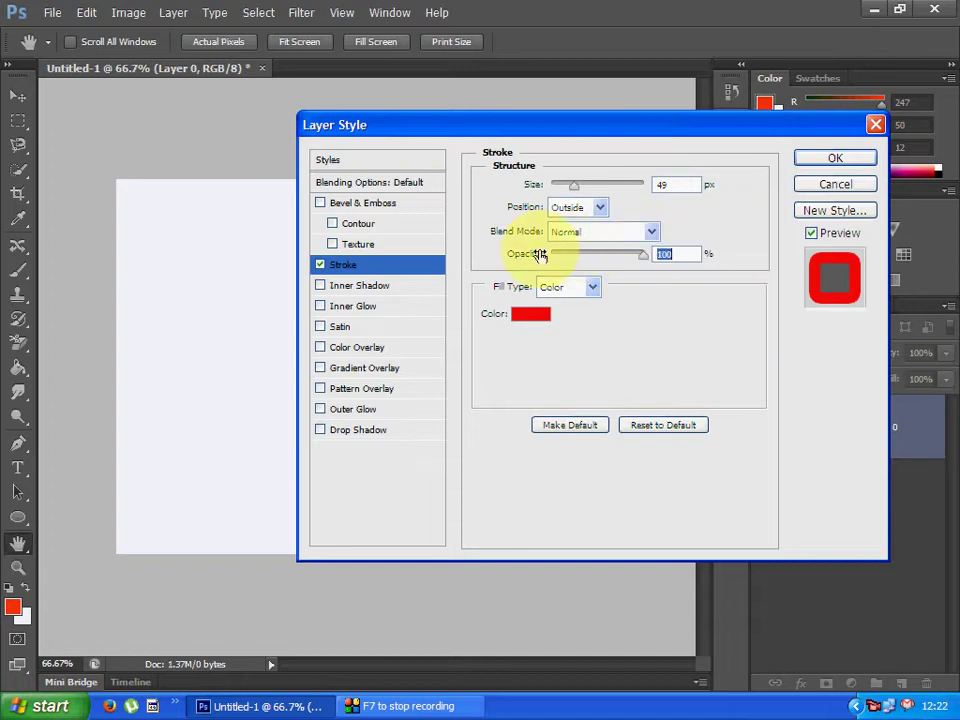
{"action": "left_click", "coordinate": [653, 231]}
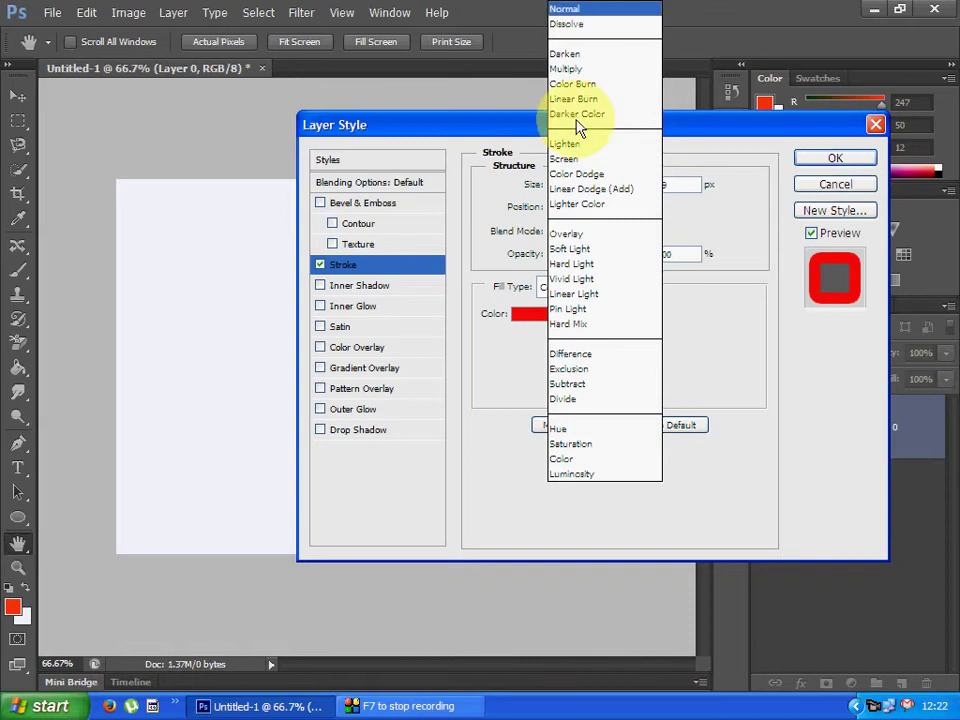
{"action": "left_click", "coordinate": [577, 9]}
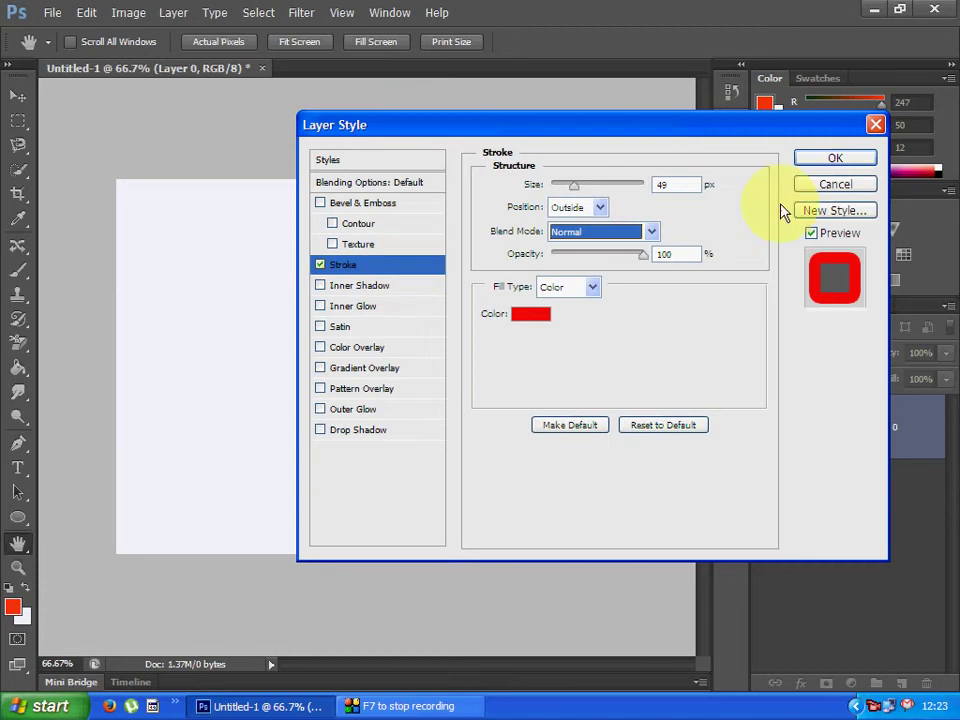
{"action": "left_click", "coordinate": [826, 160]}
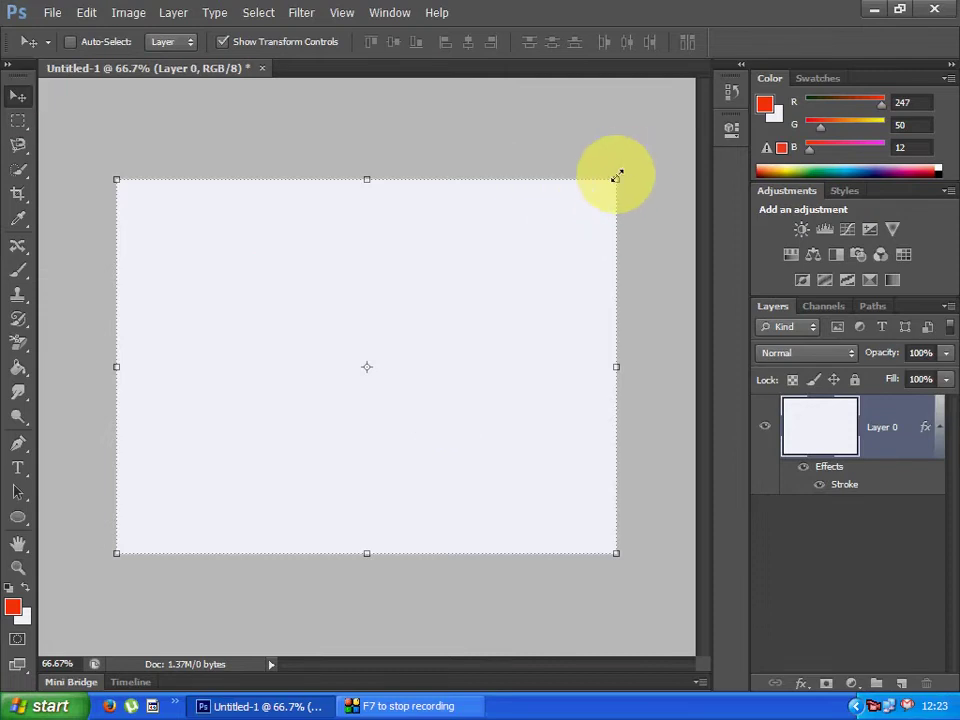
Scale Layer 0 inward to about 96.25% width and 94.83% height, leaving room for the stroke on all four sides.
{"action": "left_click_drag", "start_coordinate": [616, 177], "coordinate": [609, 188]}
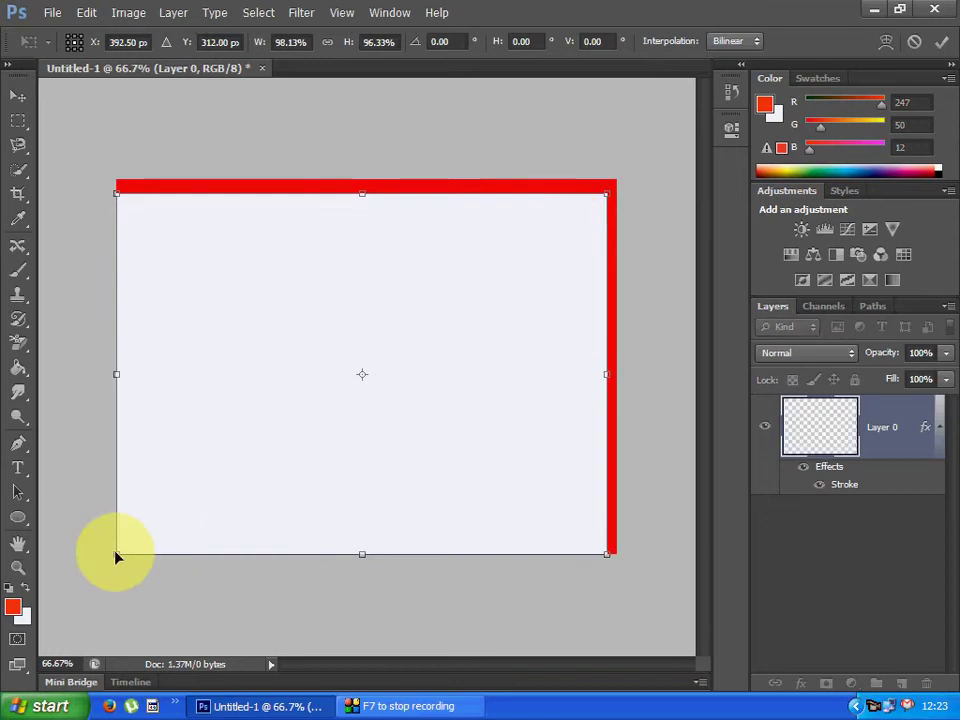
{"action": "mouse_move", "coordinate": [121, 546]}
{"action": "left_mouse_down"}
{"action": "mouse_move", "coordinate": [131, 538]}
{"action": "mouse_move", "coordinate": [125, 545]}
{"action": "left_mouse_up"}
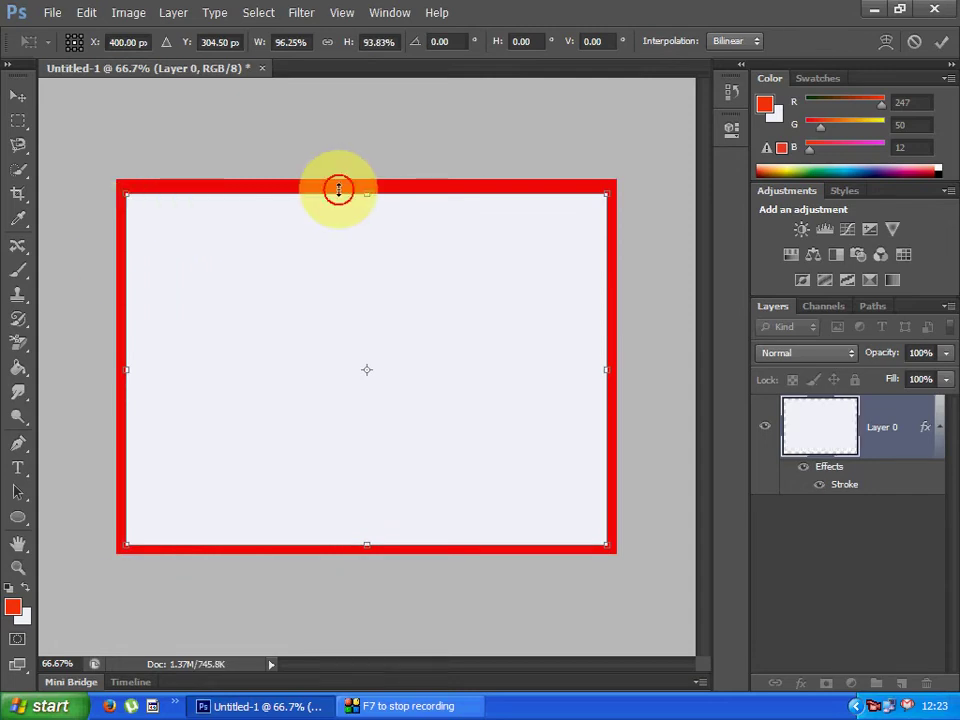
{"action": "left_click_drag", "start_coordinate": [338, 189], "coordinate": [339, 185]}
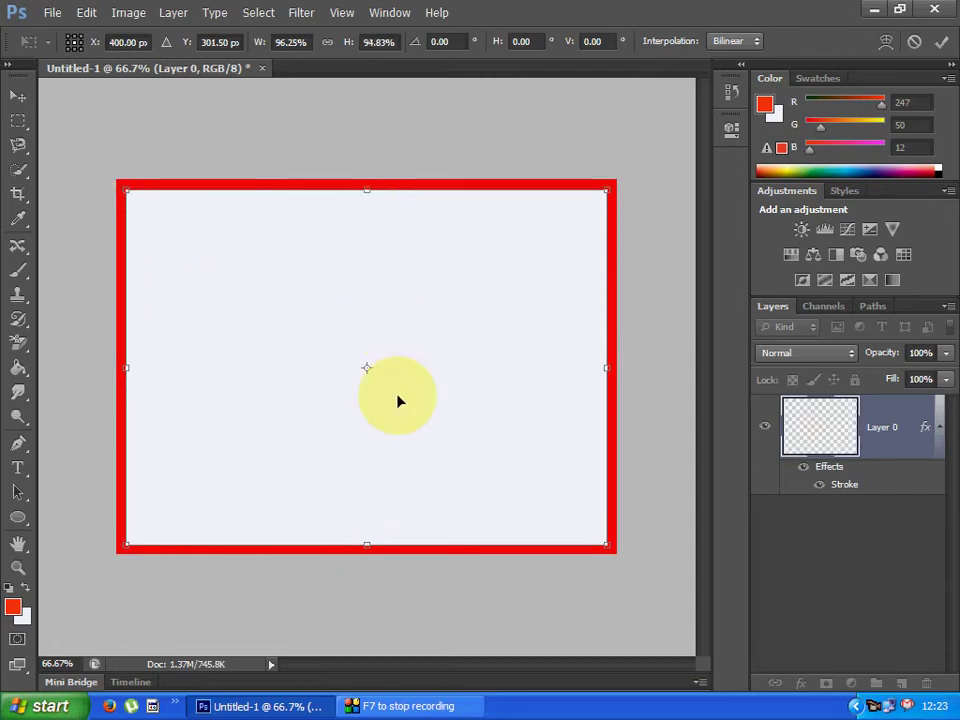
{"action": "key", "text": "Return"}
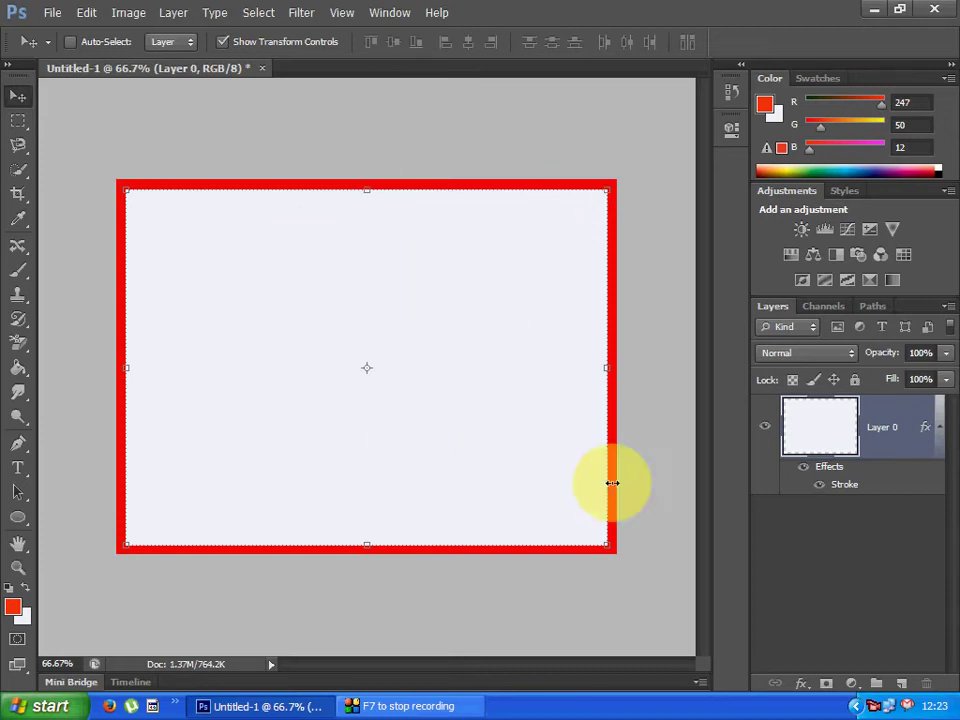
Add a Color Overlay effect to Layer 0 and set its colour to yellow.
{"action": "double_click", "coordinate": [908, 437]}
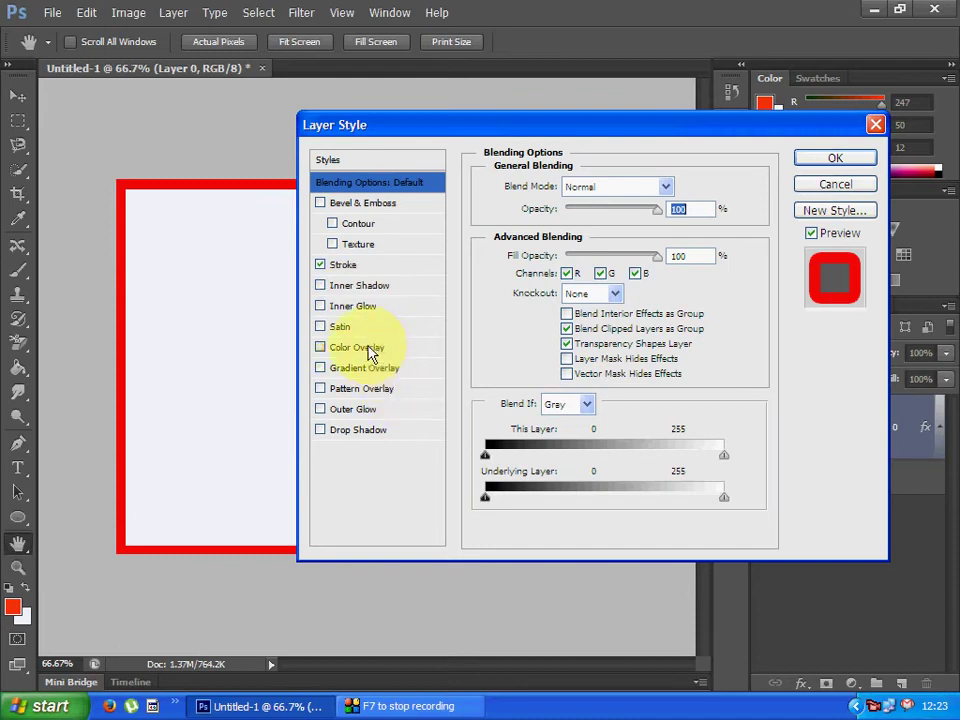
{"action": "left_click", "coordinate": [369, 350]}
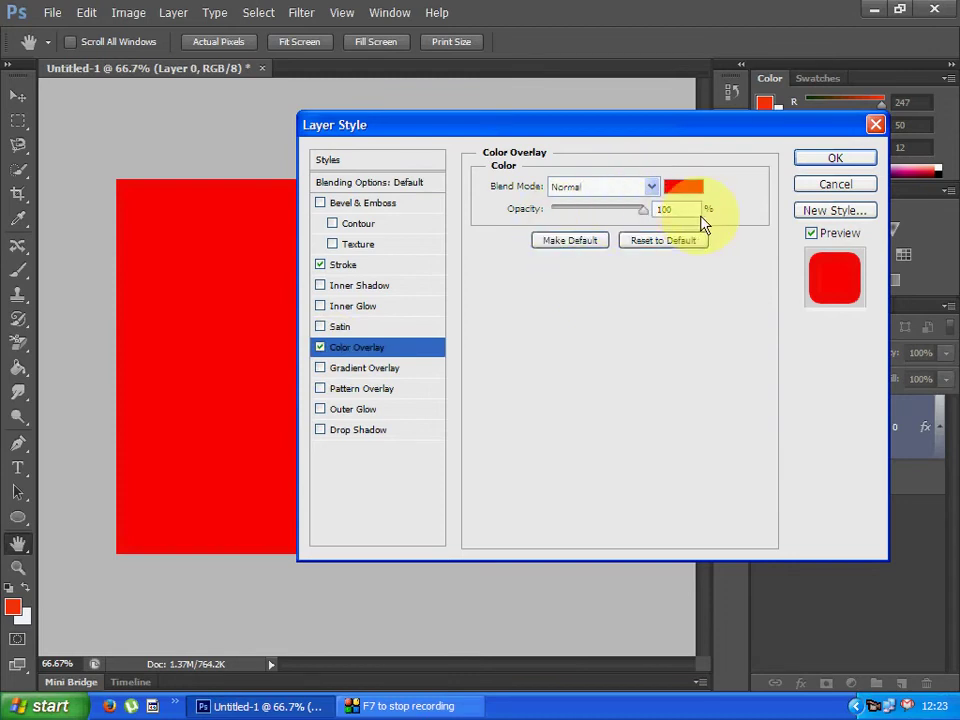
{"action": "left_click", "coordinate": [680, 190]}
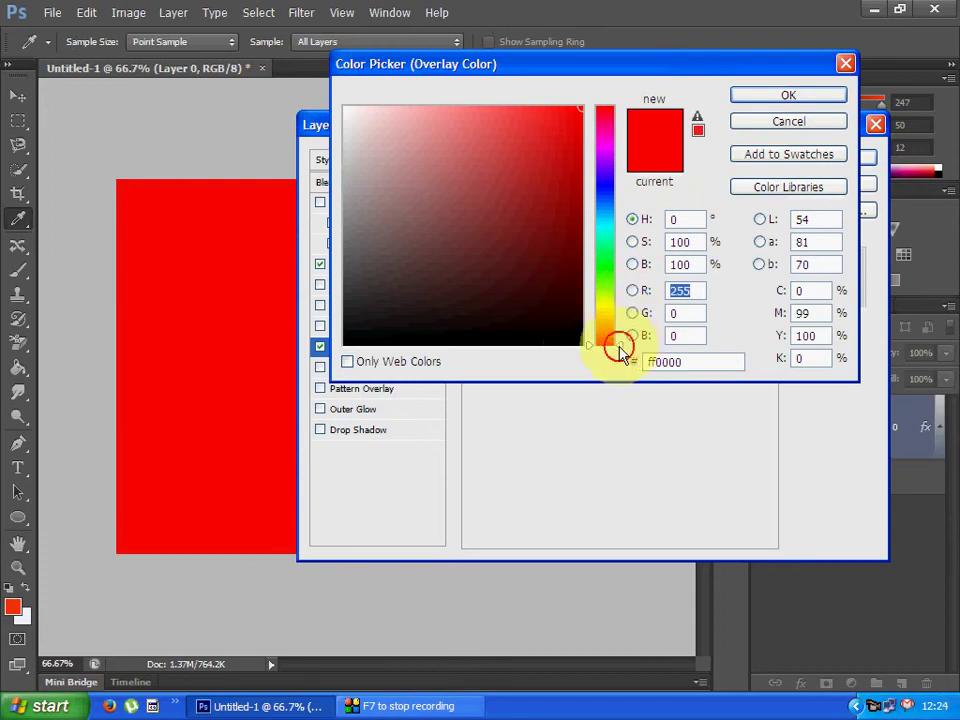
{"action": "left_click_drag", "start_coordinate": [620, 350], "coordinate": [619, 313]}
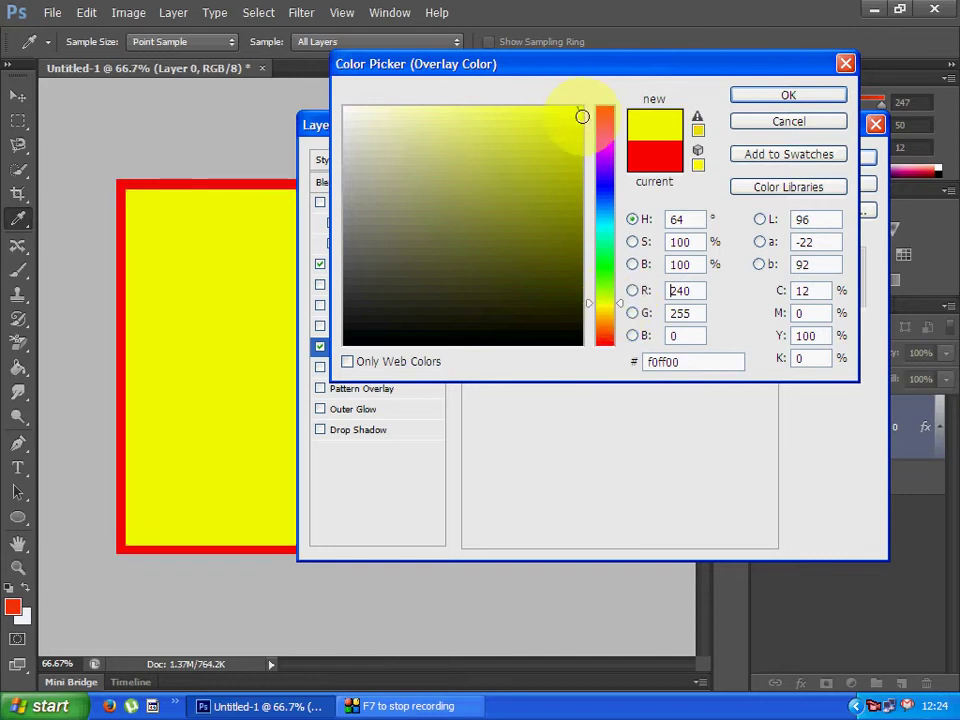
{"action": "left_click_drag", "start_coordinate": [582, 116], "coordinate": [557, 111]}
{"action": "left_click", "coordinate": [790, 94]}
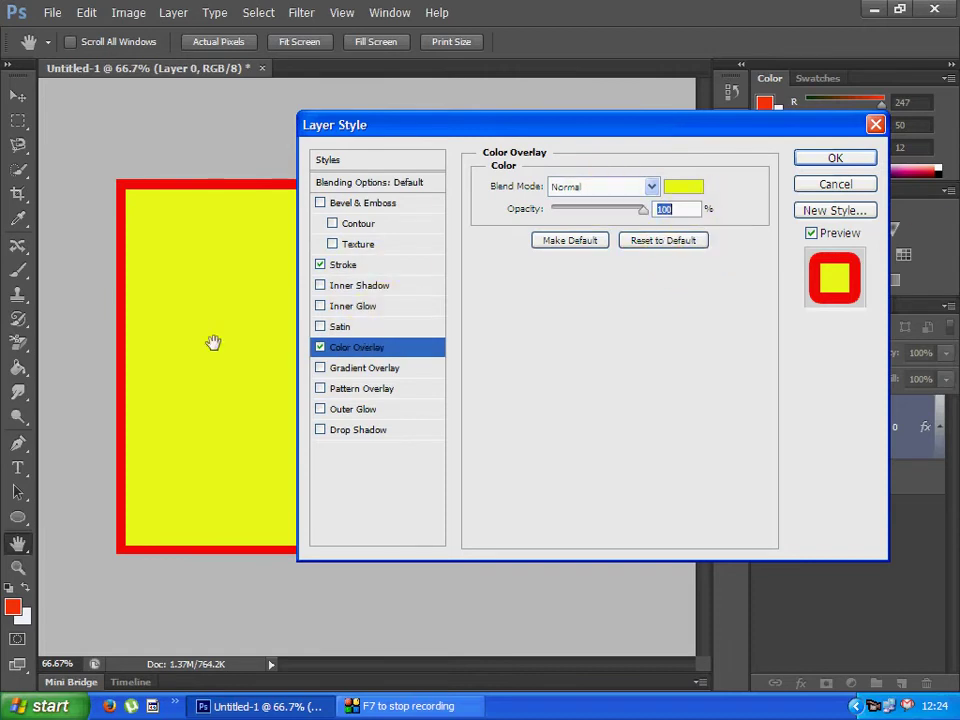
Try the Overlay and Darken blend modes on the color overlay, and return it to Normal.
{"action": "left_click", "coordinate": [651, 188]}
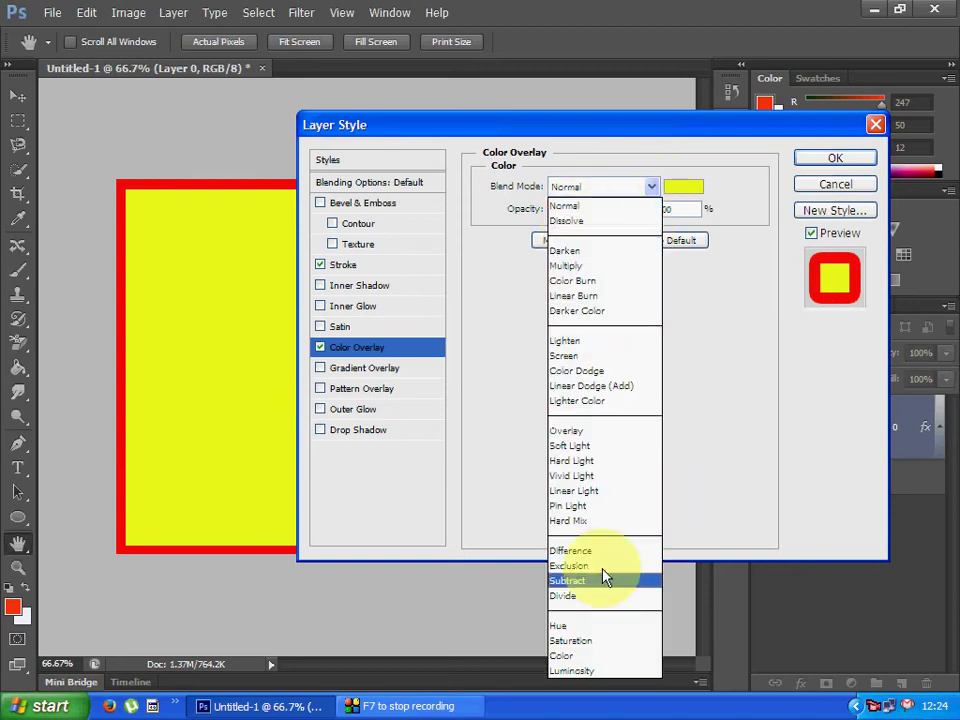
{"action": "left_click", "coordinate": [583, 433]}
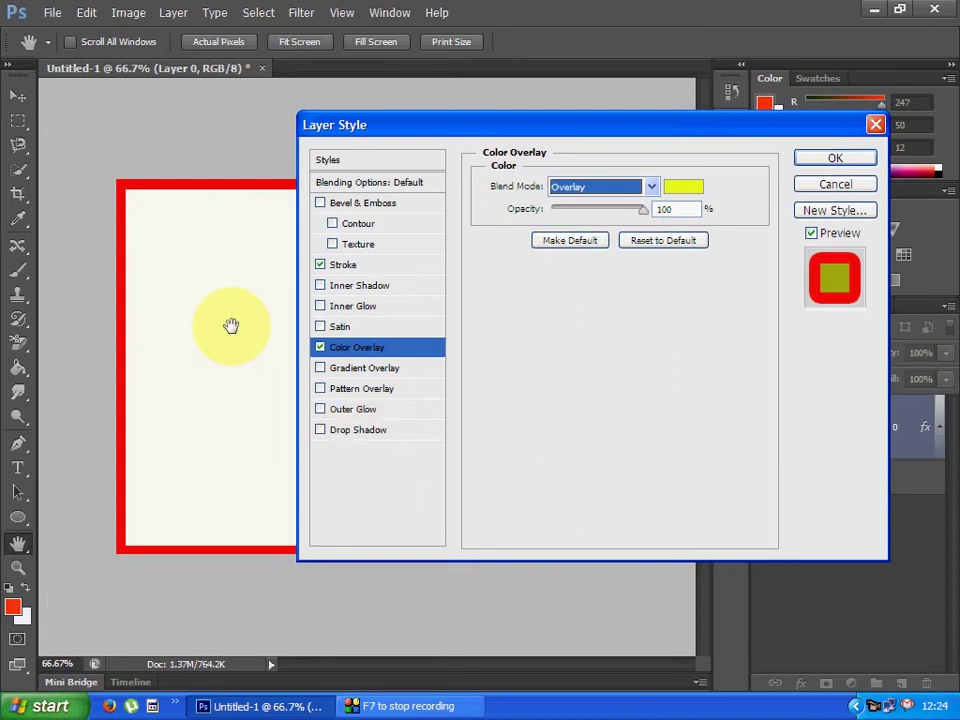
{"action": "left_click", "coordinate": [652, 190]}
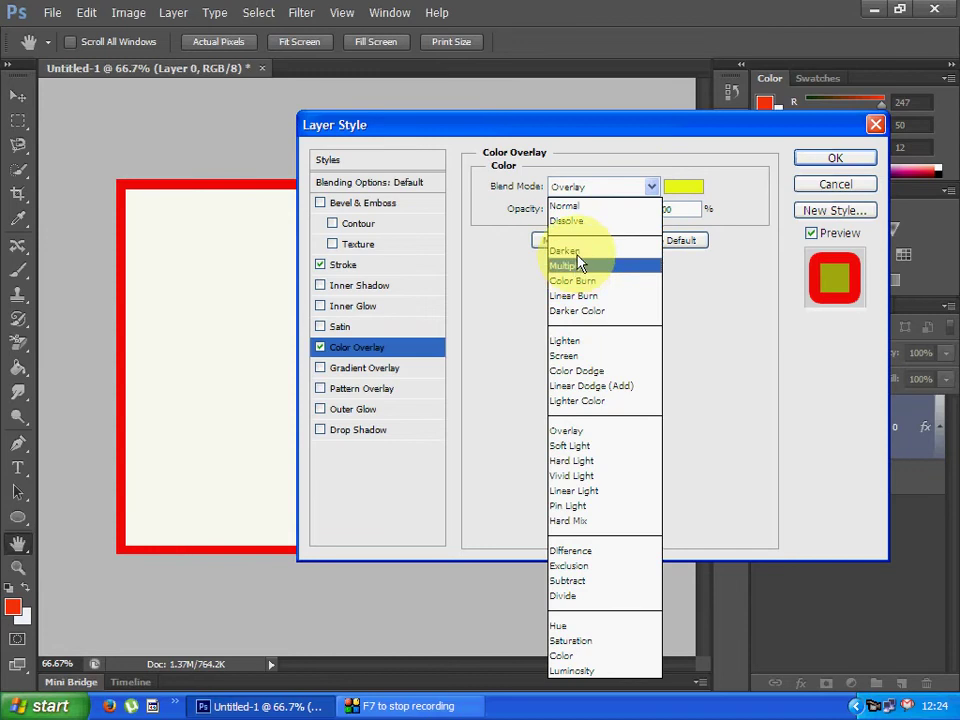
{"action": "left_click", "coordinate": [578, 251]}
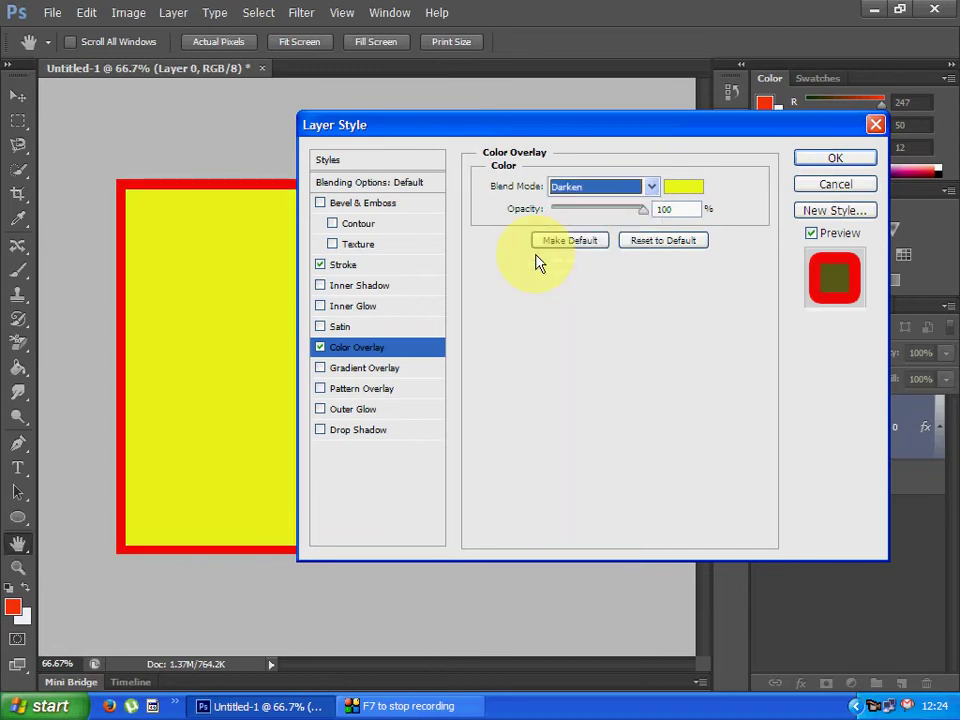
{"action": "left_click", "coordinate": [650, 188]}
{"action": "left_click", "coordinate": [579, 205]}
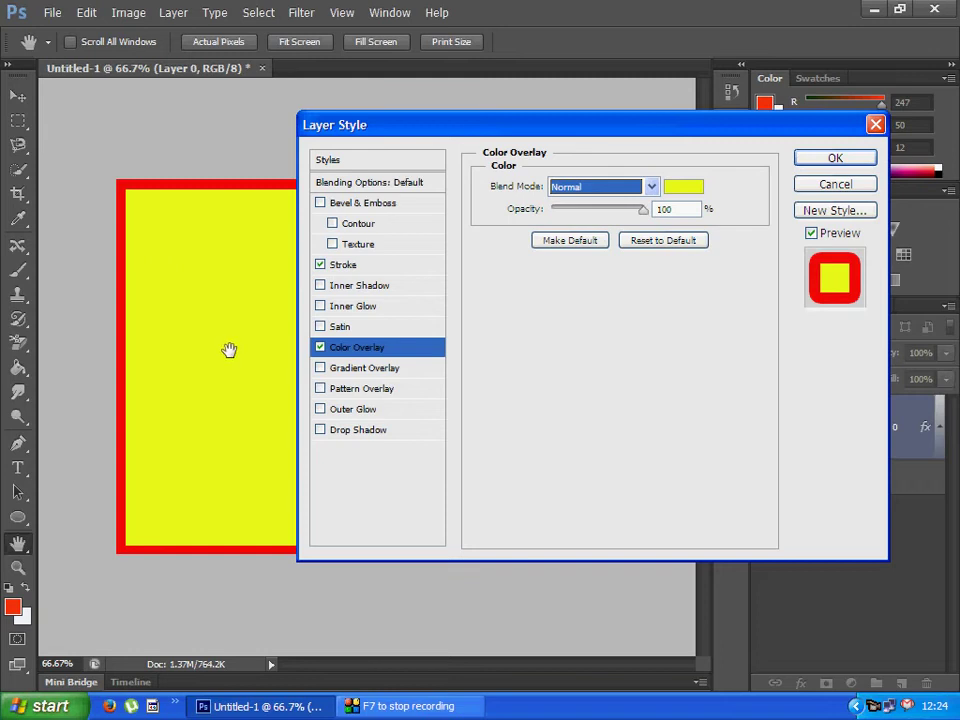
Add a Satin effect to Layer 0 with 11% opacity, 36 px distance and 98 px size.
{"action": "left_click", "coordinate": [343, 327]}
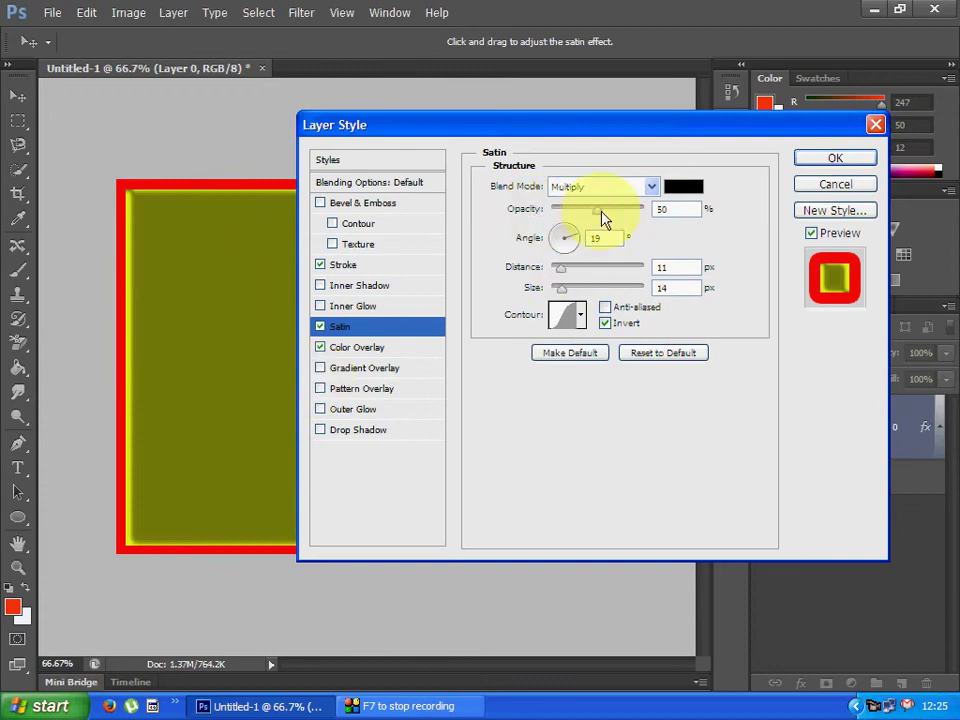
{"action": "left_click_drag", "start_coordinate": [601, 217], "coordinate": [564, 216]}
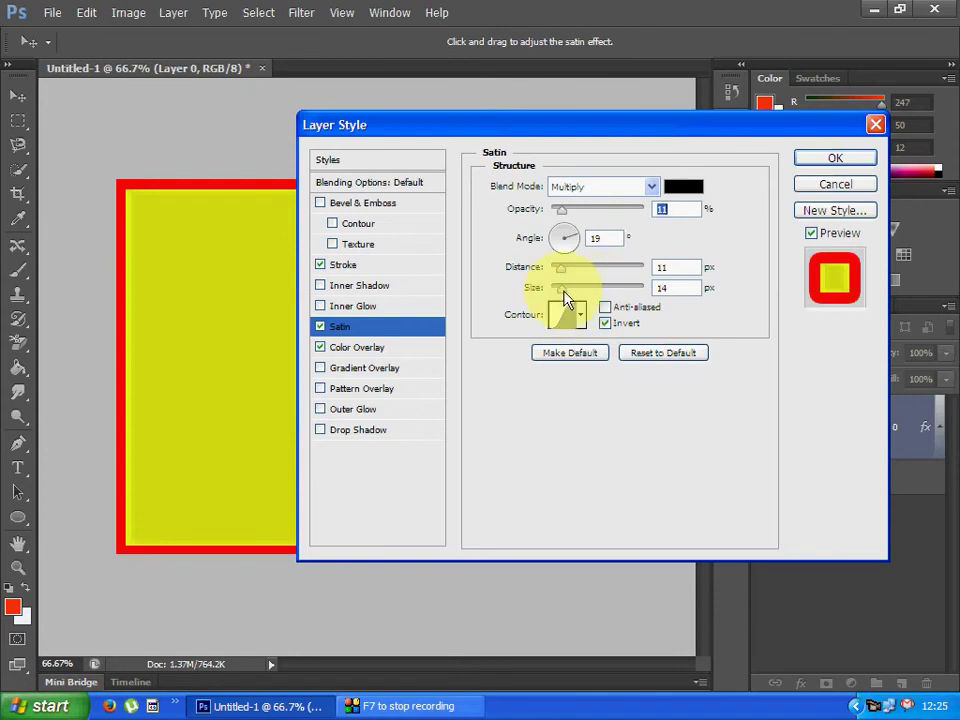
{"action": "left_click_drag", "start_coordinate": [565, 295], "coordinate": [585, 274]}
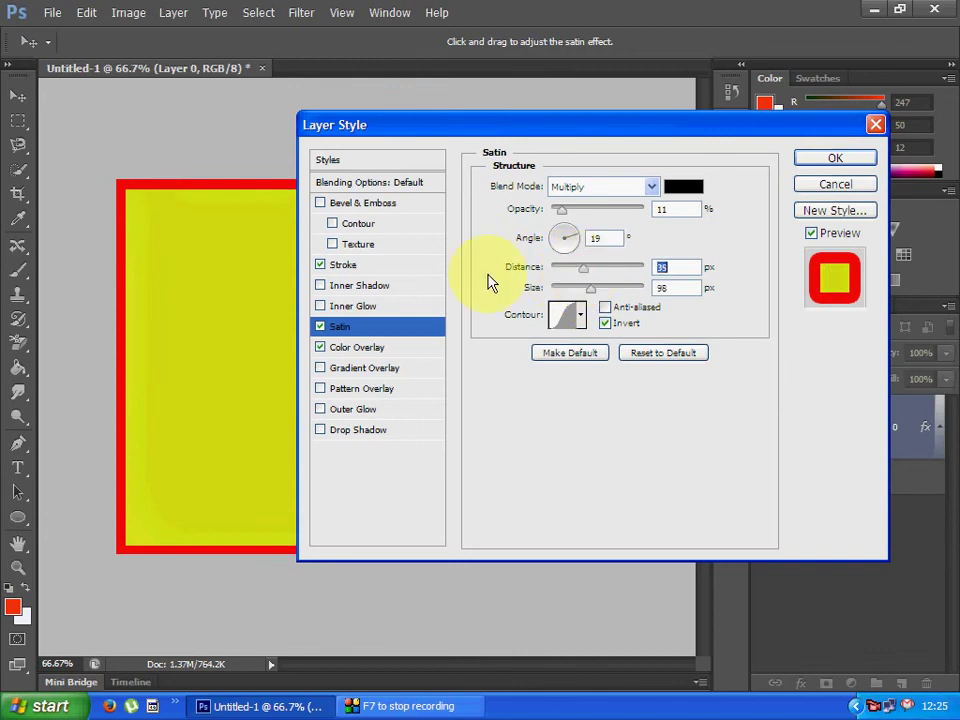
{"action": "left_click_drag", "start_coordinate": [490, 283], "coordinate": [520, 295]}
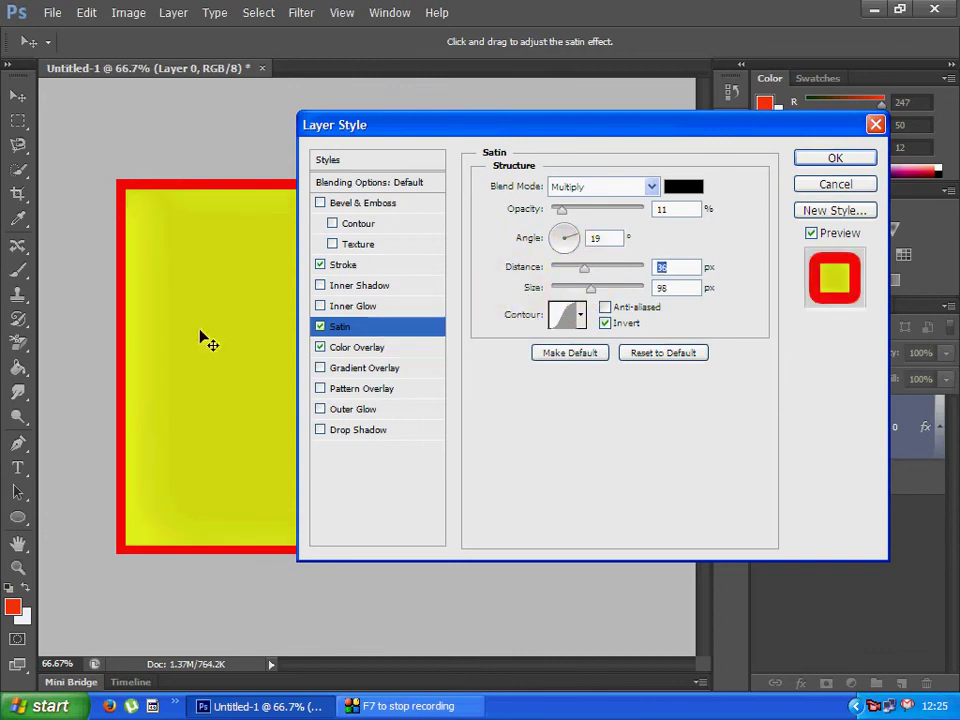
{"action": "left_click", "coordinate": [680, 355]}
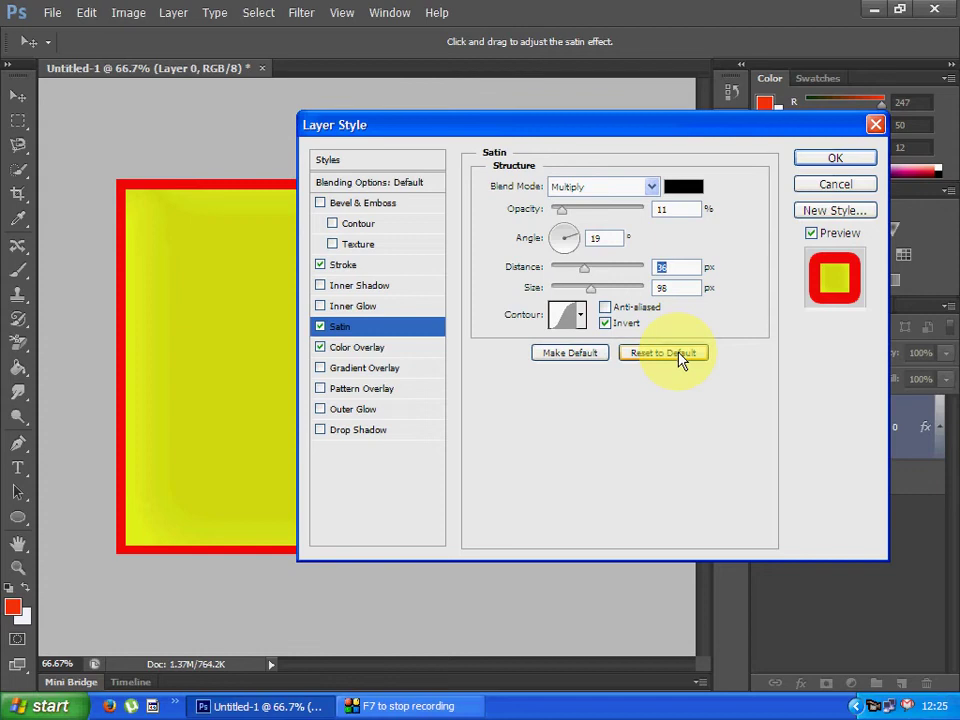
Add an Inner Shadow effect to Layer 0 and set its colour to bright green (1df755).
{"action": "left_click", "coordinate": [360, 286]}
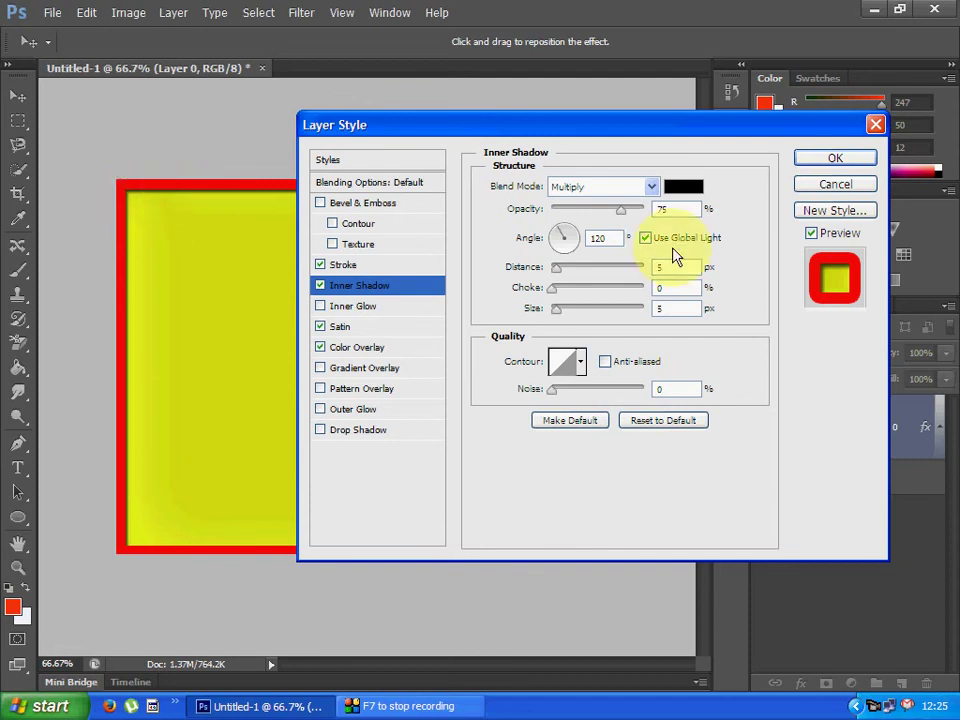
{"action": "left_click", "coordinate": [680, 188]}
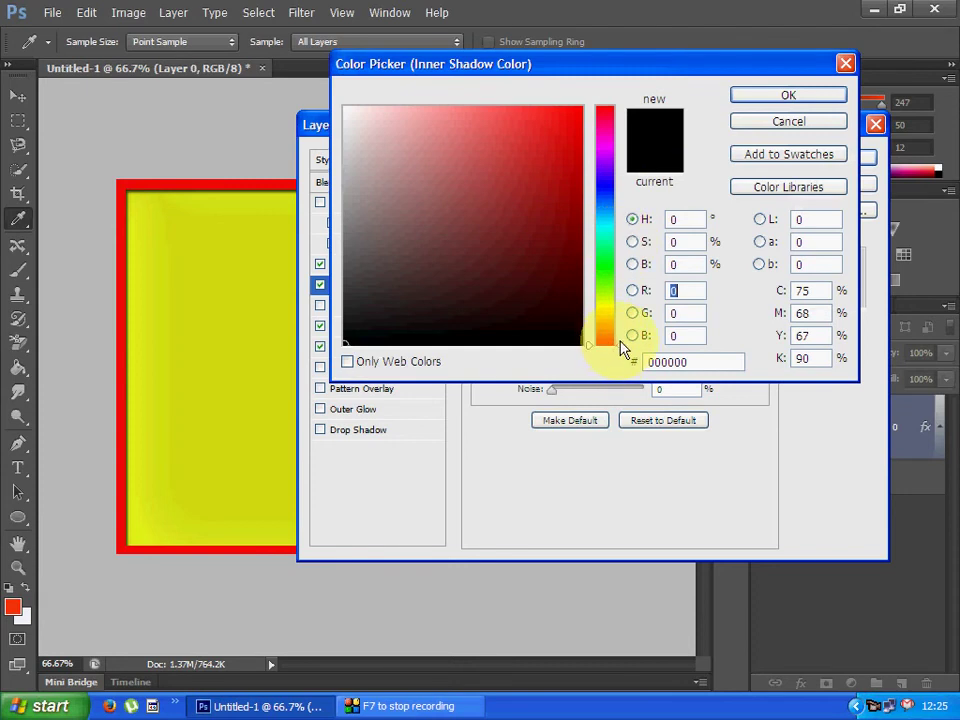
{"action": "left_click_drag", "start_coordinate": [619, 332], "coordinate": [620, 255]}
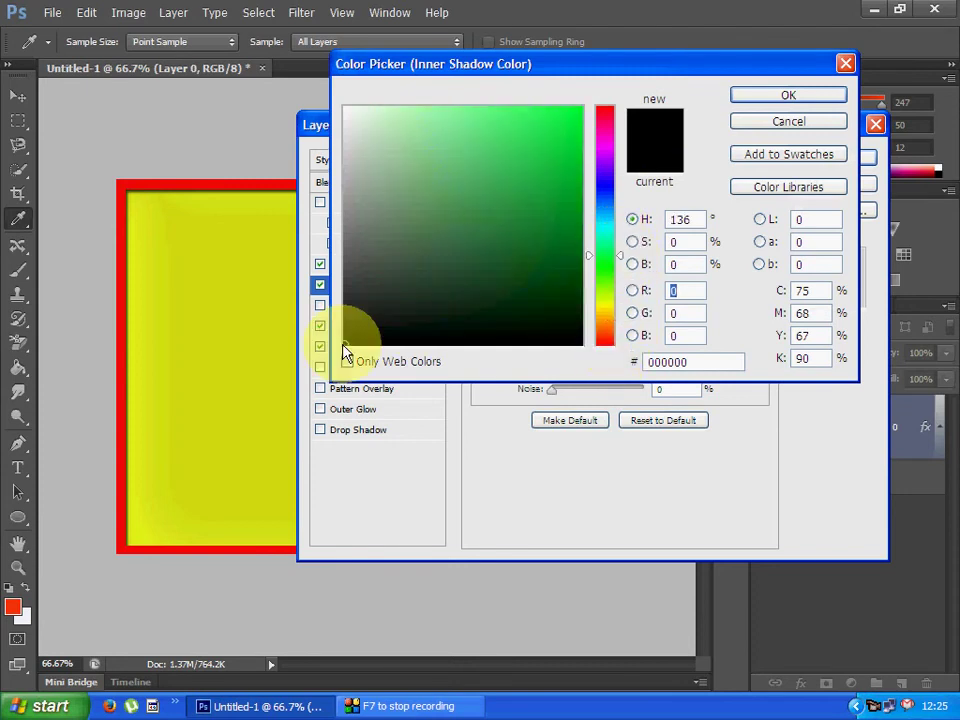
{"action": "mouse_move", "coordinate": [345, 345]}
{"action": "left_mouse_down"}
{"action": "mouse_move", "coordinate": [433, 279]}
{"action": "mouse_move", "coordinate": [514, 197]}
{"action": "mouse_move", "coordinate": [554, 114]}
{"action": "left_mouse_up"}
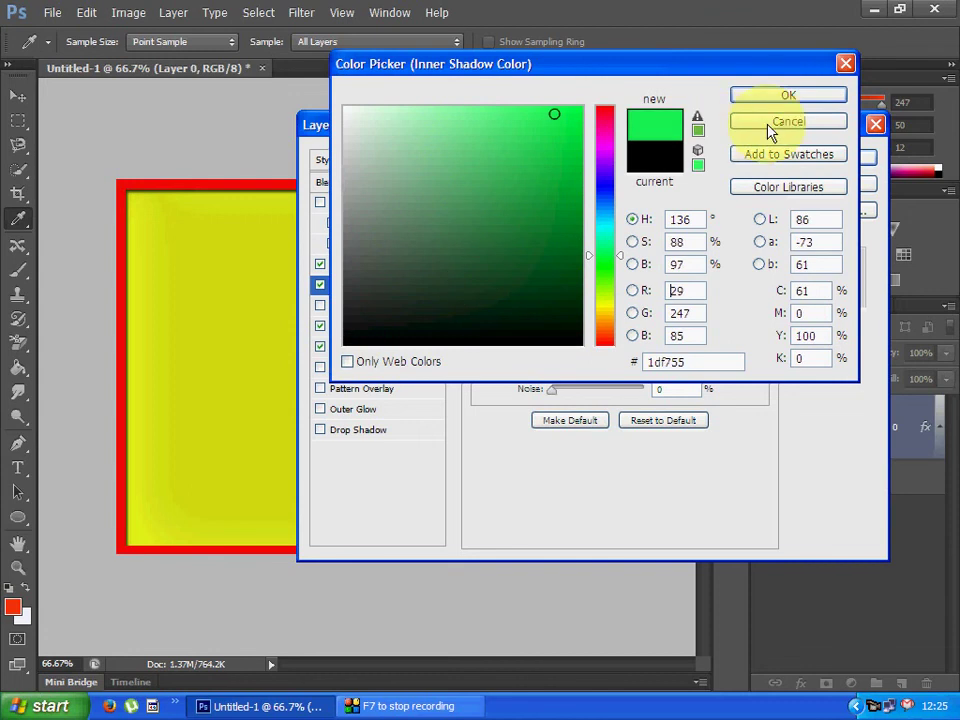
{"action": "left_click", "coordinate": [827, 95]}
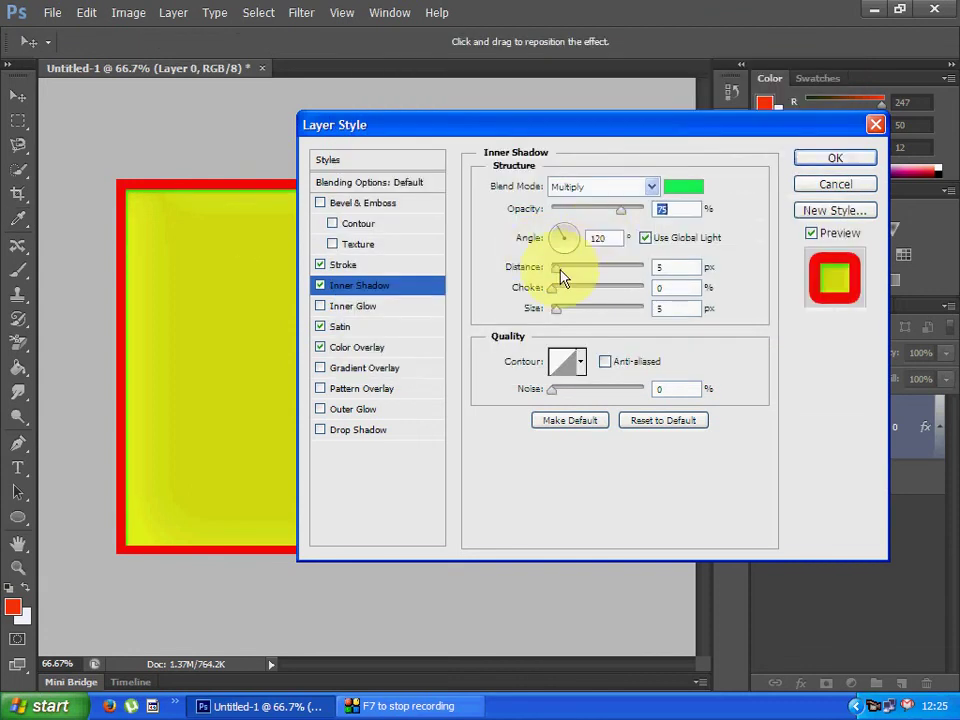
Set the inner shadow's distance to 12 px, choke to 13% and size to 51 px, keeping the Multiply blend mode.
{"action": "left_click_drag", "start_coordinate": [561, 274], "coordinate": [597, 318]}
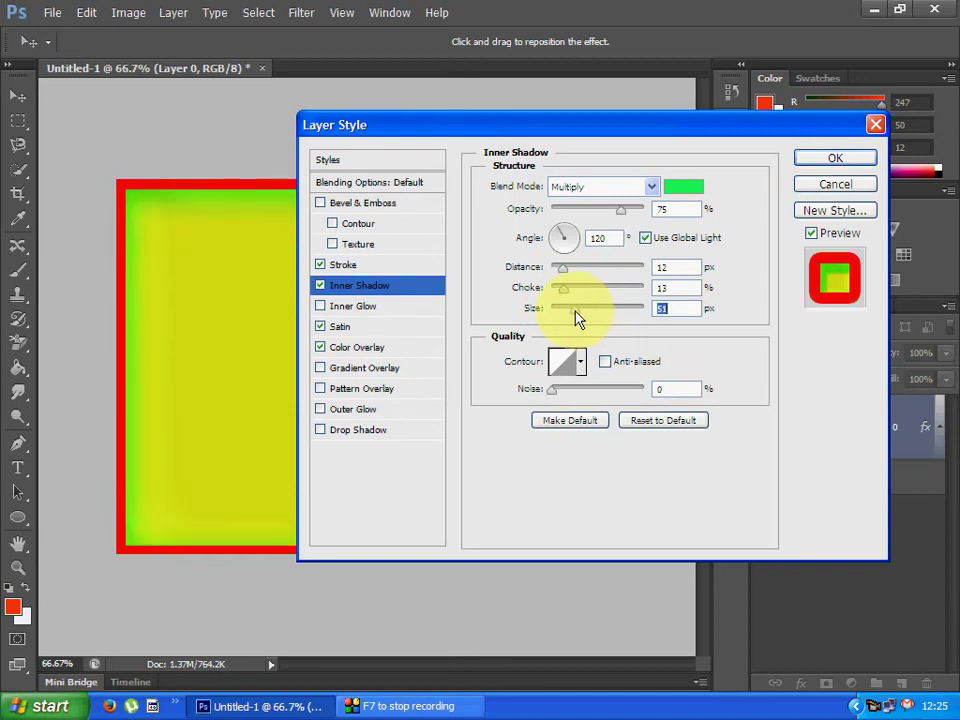
{"action": "left_click", "coordinate": [652, 188]}
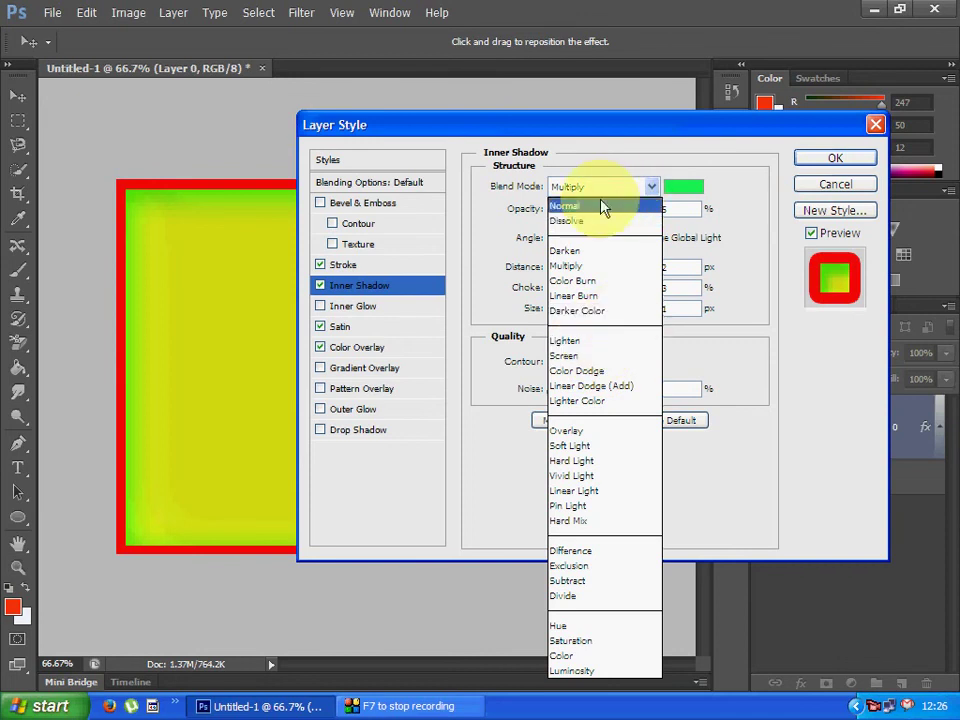
{"action": "left_click", "coordinate": [597, 266]}
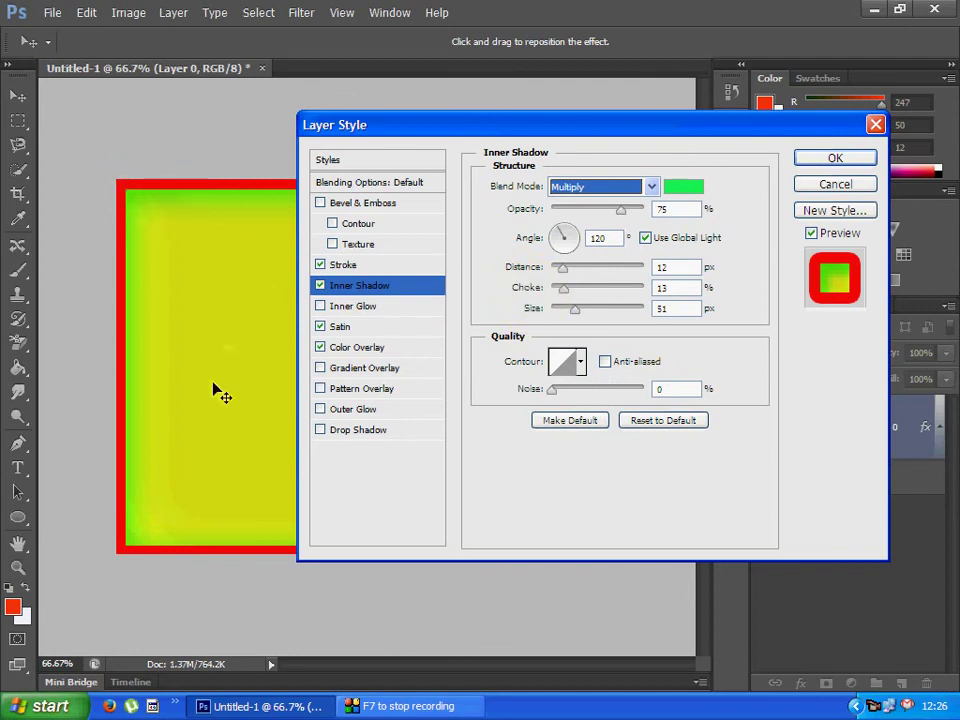
{"action": "left_click", "coordinate": [221, 311]}
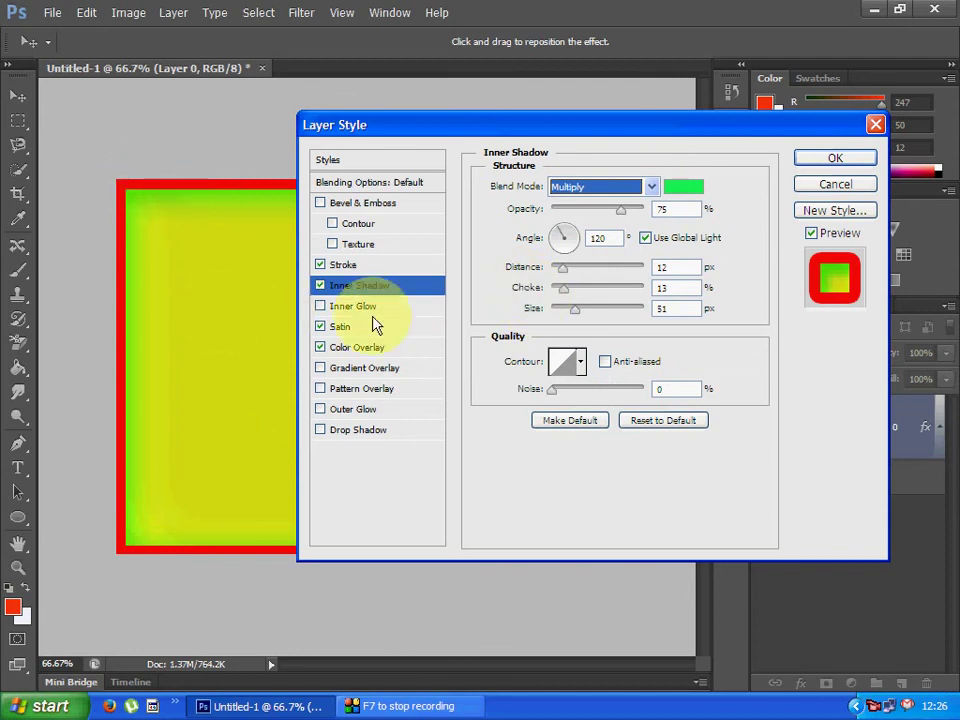
Enable the Contour and Texture options of Bevel & Emboss, setting the texture's scale to 55% and depth to +91%.
{"action": "left_click", "coordinate": [370, 226]}
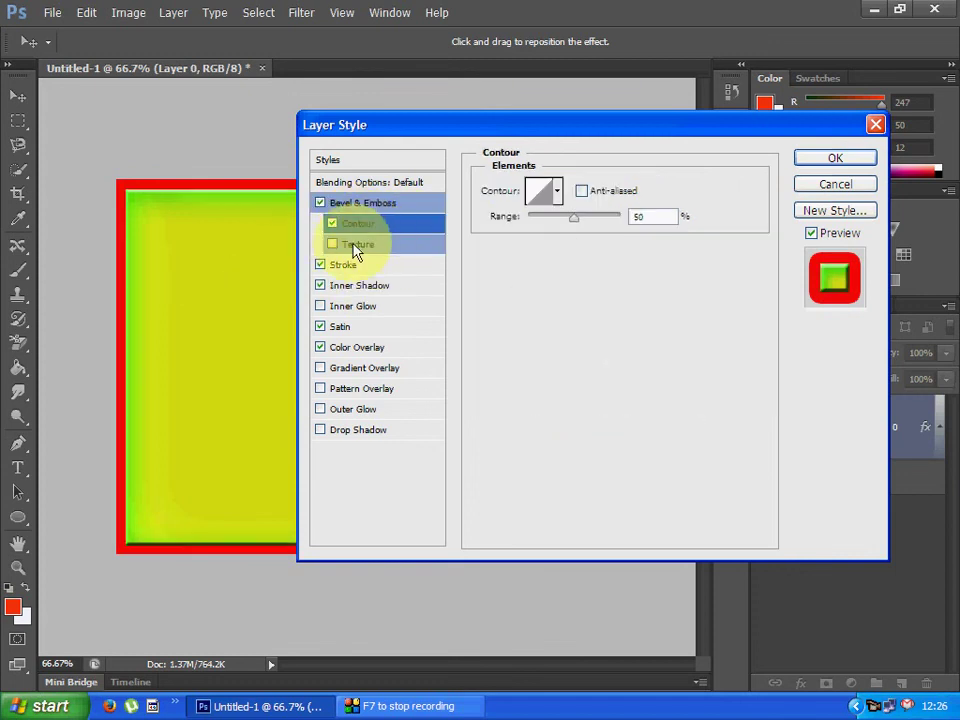
{"action": "left_click", "coordinate": [355, 246]}
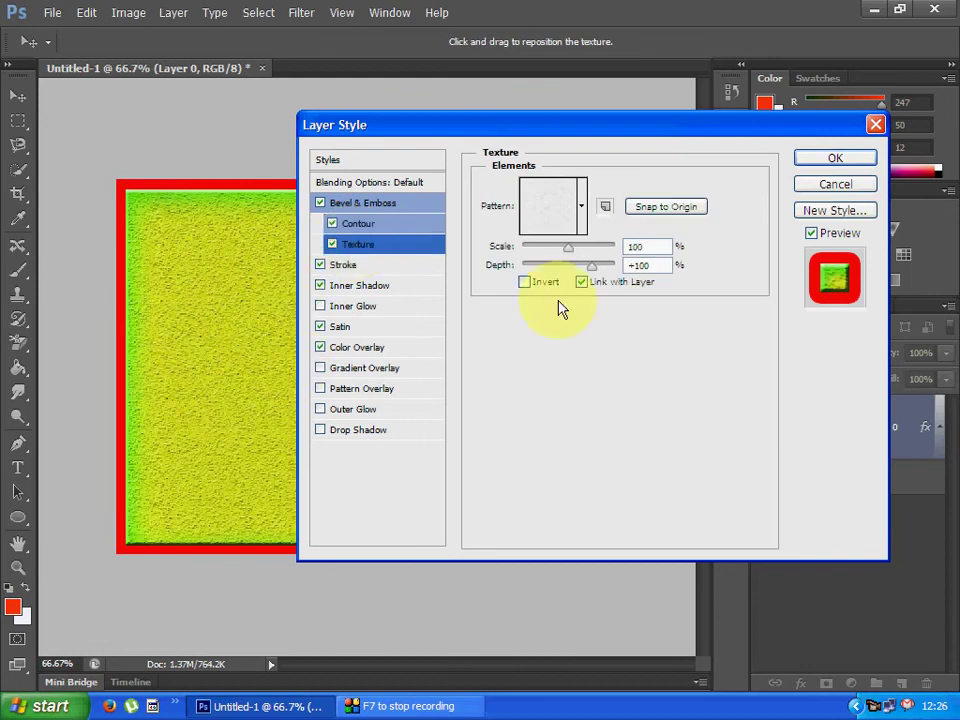
{"action": "mouse_move", "coordinate": [565, 258]}
{"action": "left_mouse_down"}
{"action": "mouse_move", "coordinate": [598, 253]}
{"action": "mouse_move", "coordinate": [547, 258]}
{"action": "left_mouse_up"}
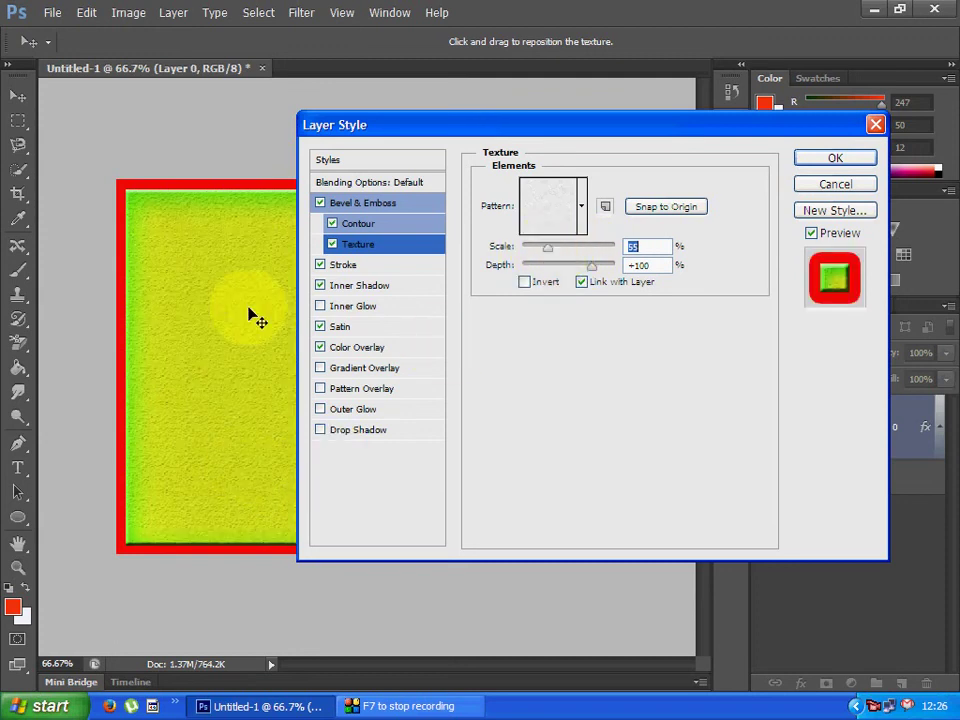
{"action": "mouse_move", "coordinate": [594, 268]}
{"action": "left_mouse_down"}
{"action": "mouse_move", "coordinate": [561, 271]}
{"action": "mouse_move", "coordinate": [584, 273]}
{"action": "mouse_move", "coordinate": [575, 279]}
{"action": "mouse_move", "coordinate": [589, 270]}
{"action": "left_mouse_up"}
{"action": "left_click", "coordinate": [583, 282]}
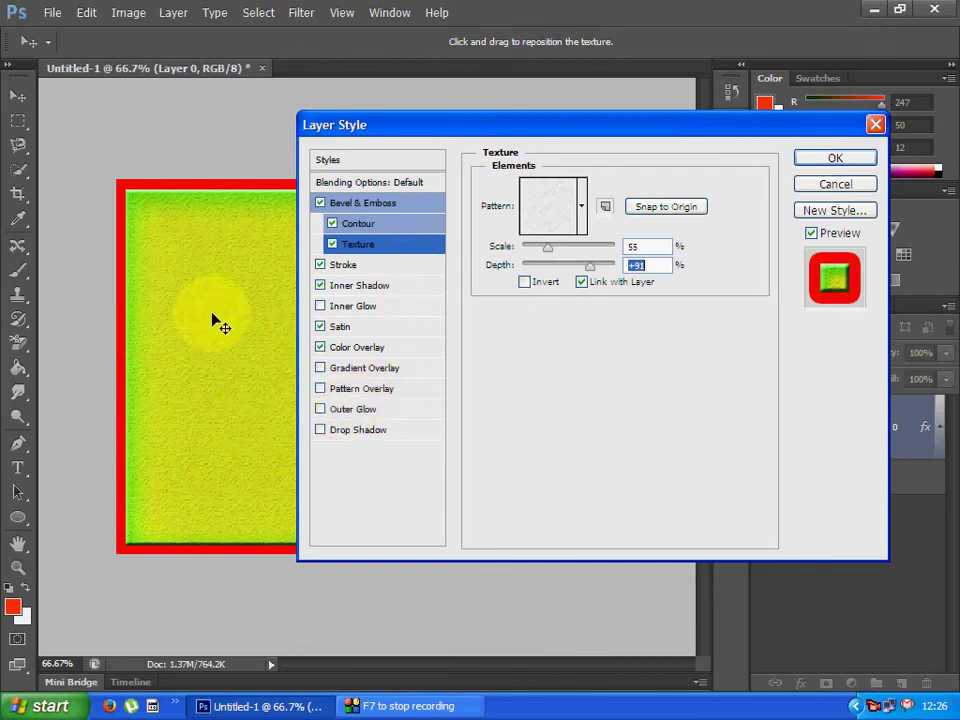
Try a Pattern Overlay effect on Layer 0, look through the available patterns, and turn the effect off.
{"action": "left_click", "coordinate": [368, 397]}
{"action": "left_click", "coordinate": [319, 386]}
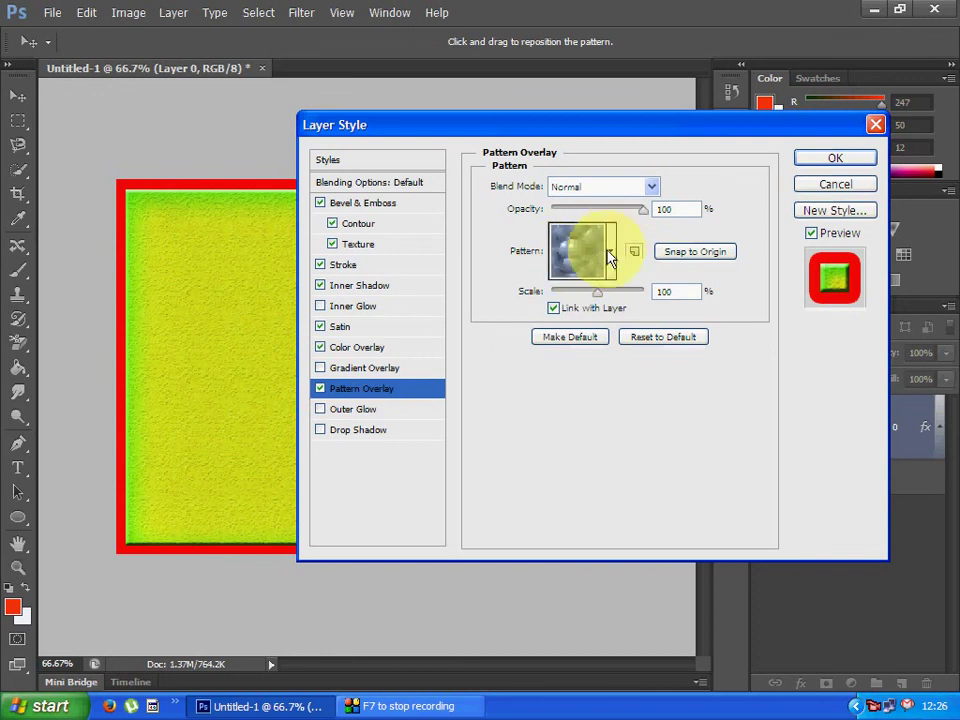
{"action": "left_click", "coordinate": [610, 253]}
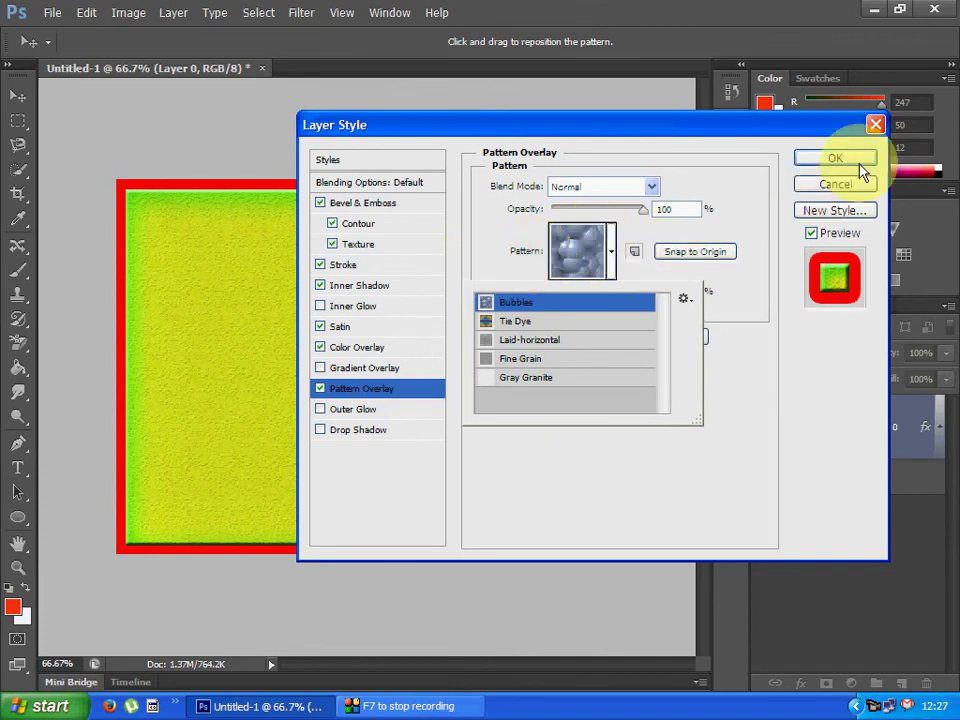
{"action": "left_click", "coordinate": [320, 390]}
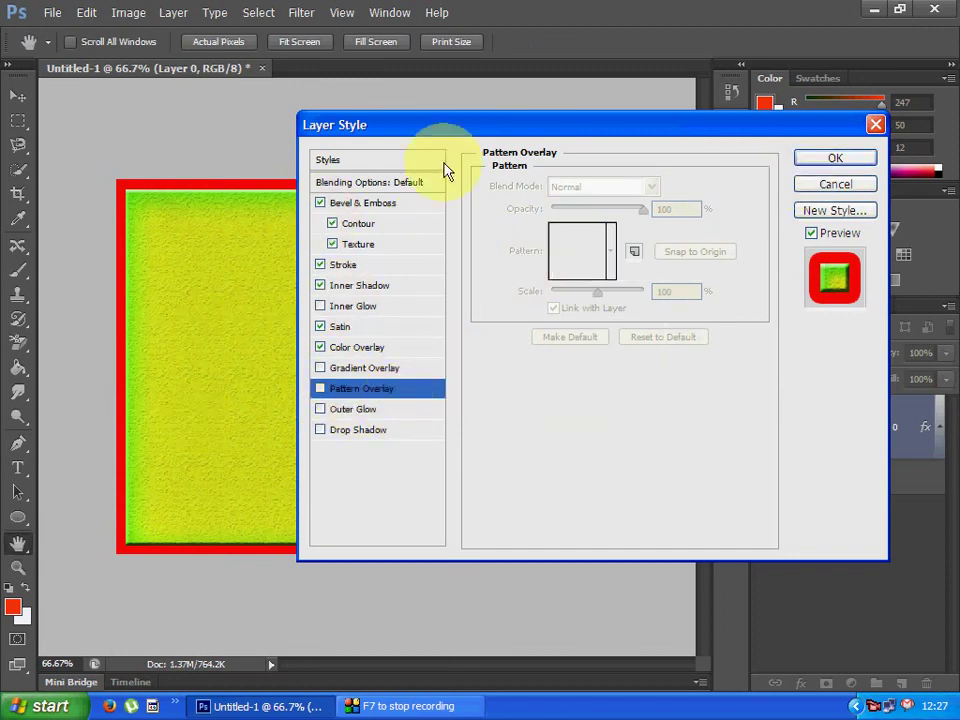
Apply the combined layer style settings to Layer 0.
{"action": "left_click", "coordinate": [830, 160]}
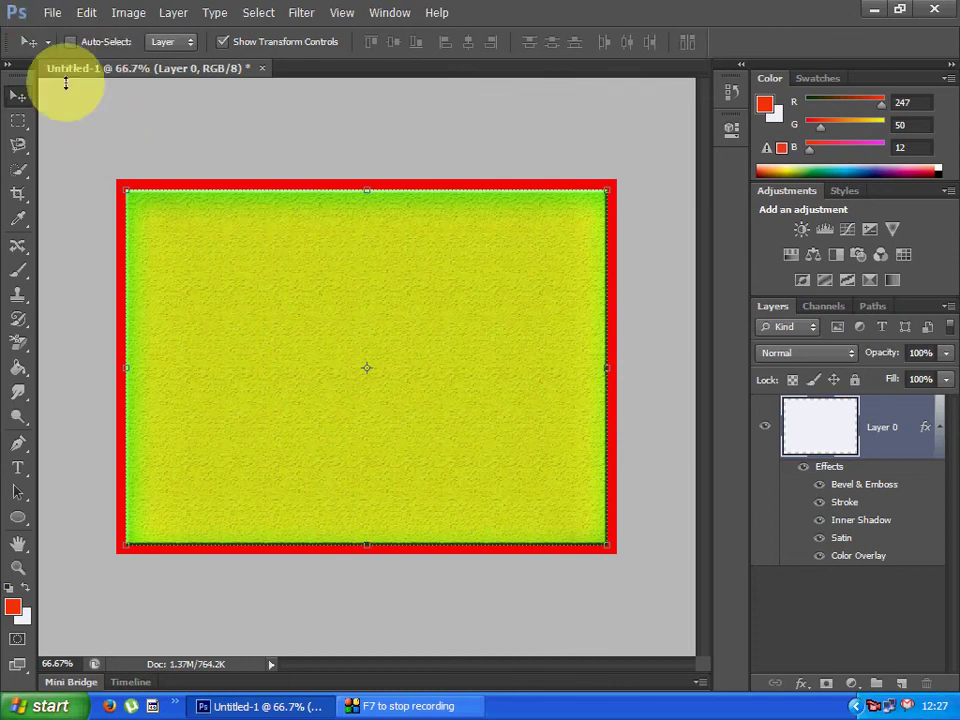
{"action": "left_click", "coordinate": [58, 13]}
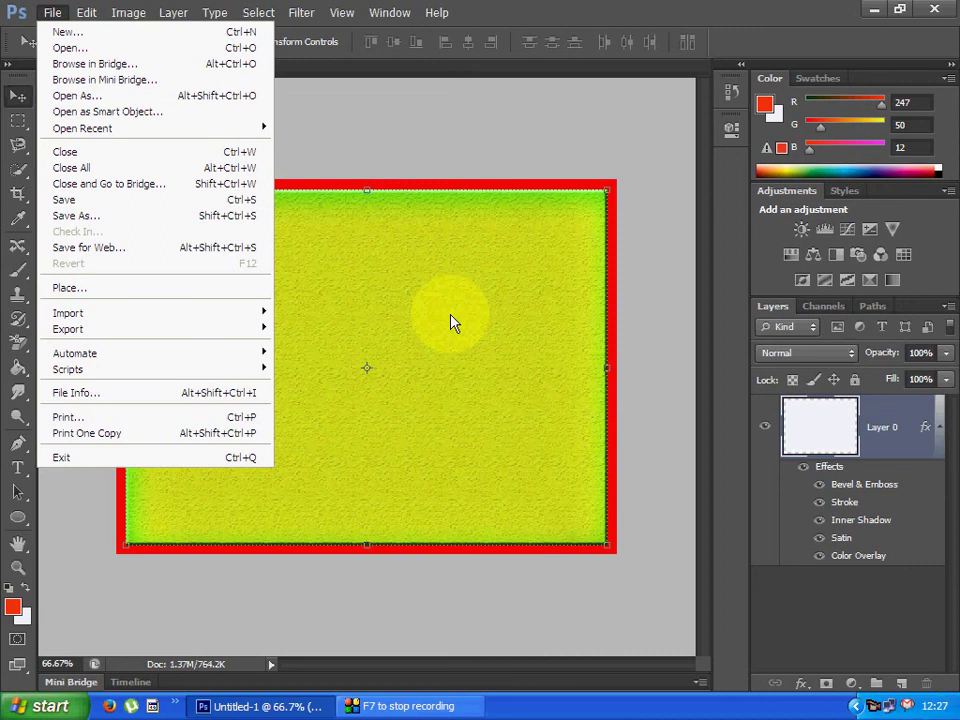
{"action": "left_click", "coordinate": [388, 154]}
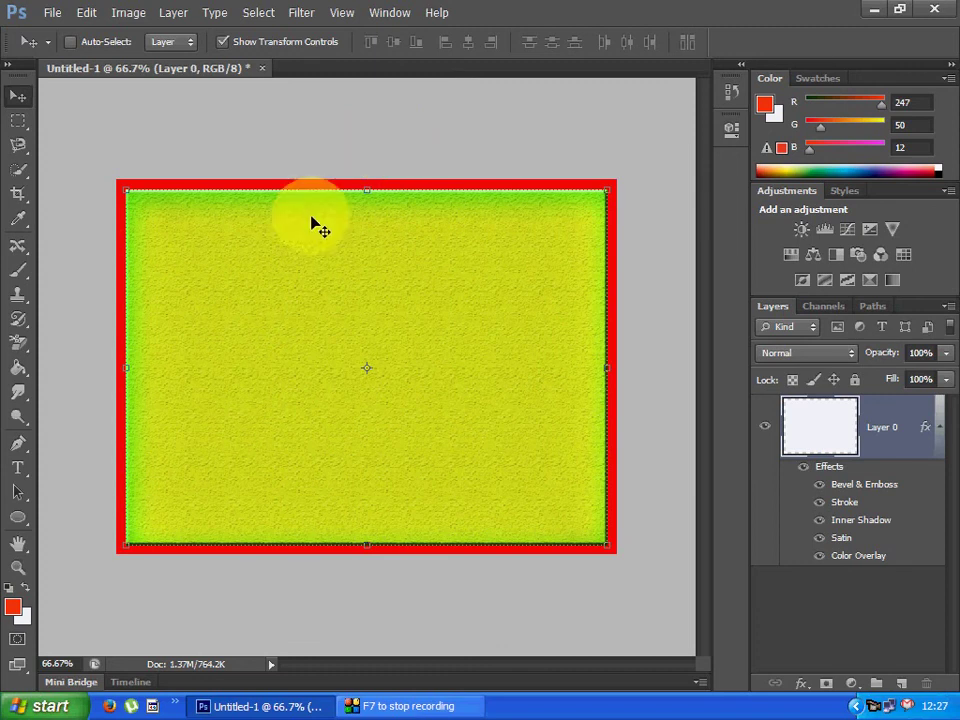
{"action": "key", "text": "F7"}
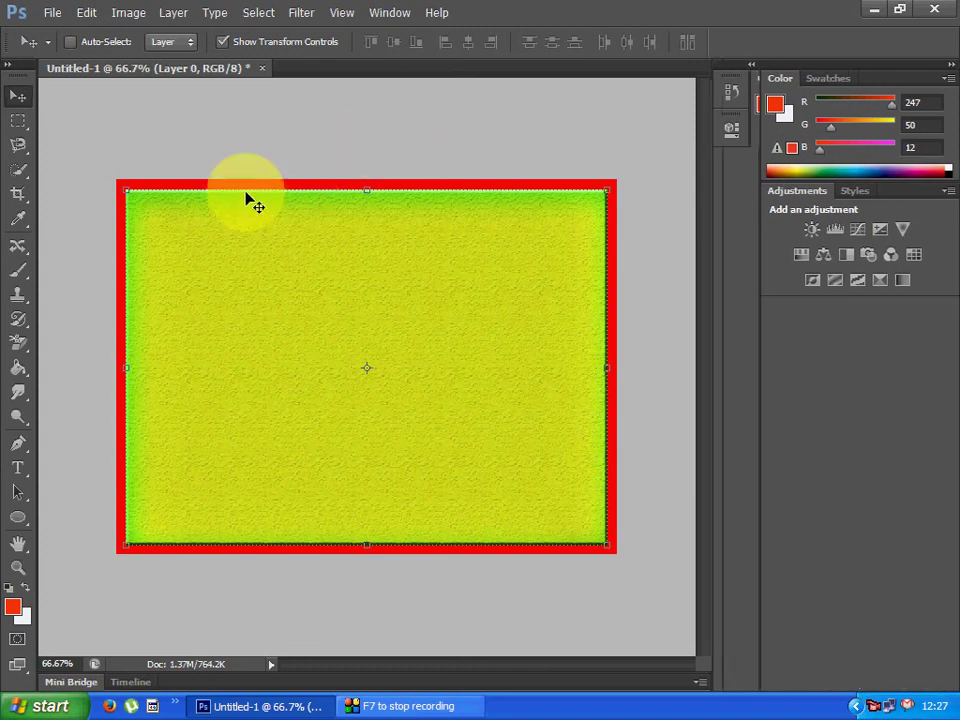